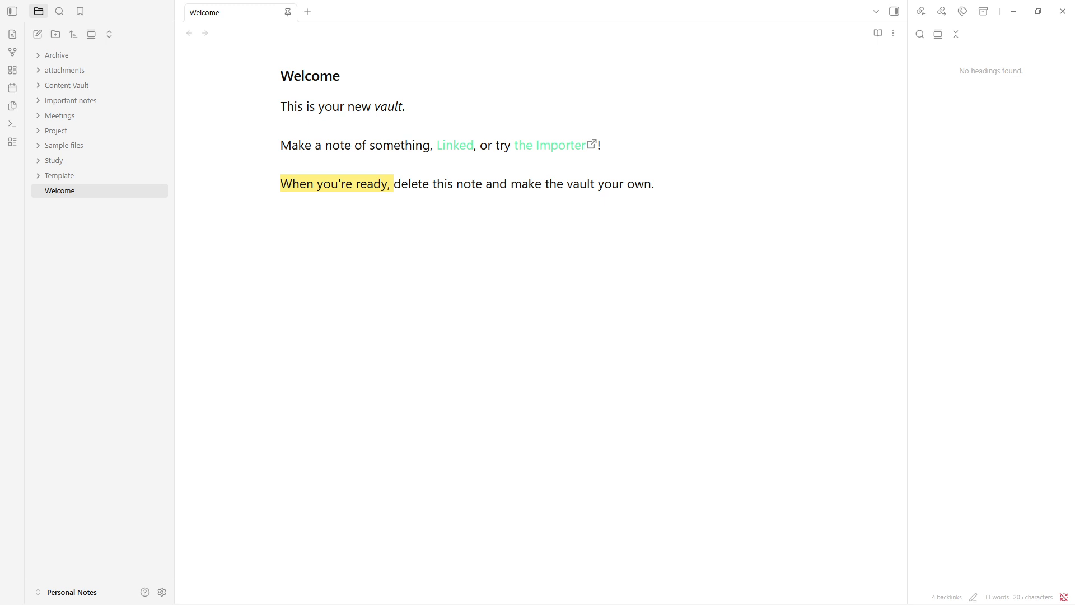
Step: View the vault manager's options for creating and opening vaults, and close it
left_click(79, 593)
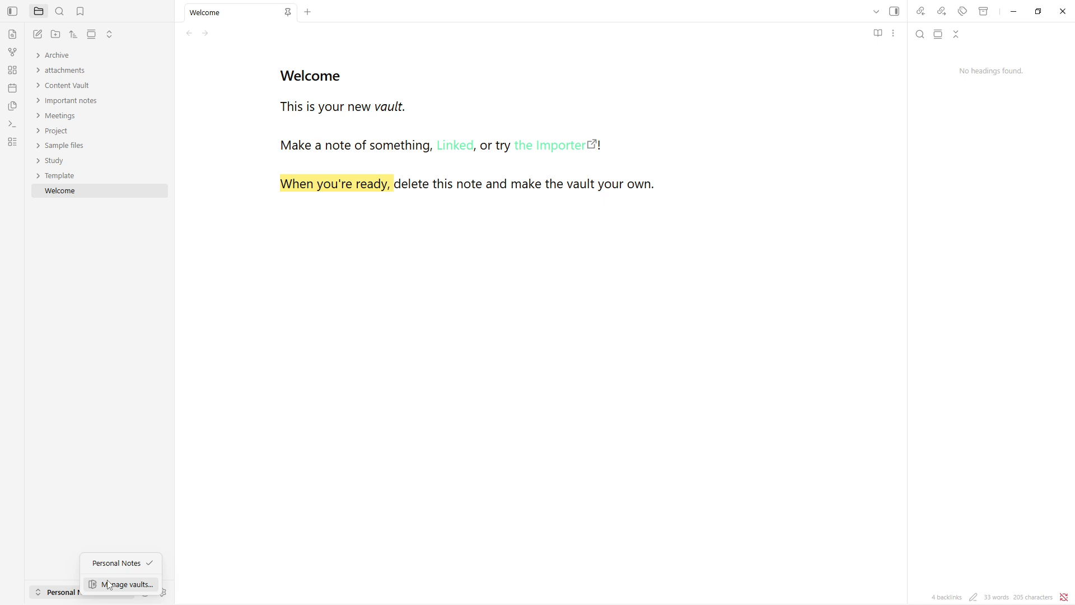
left_click(108, 584)
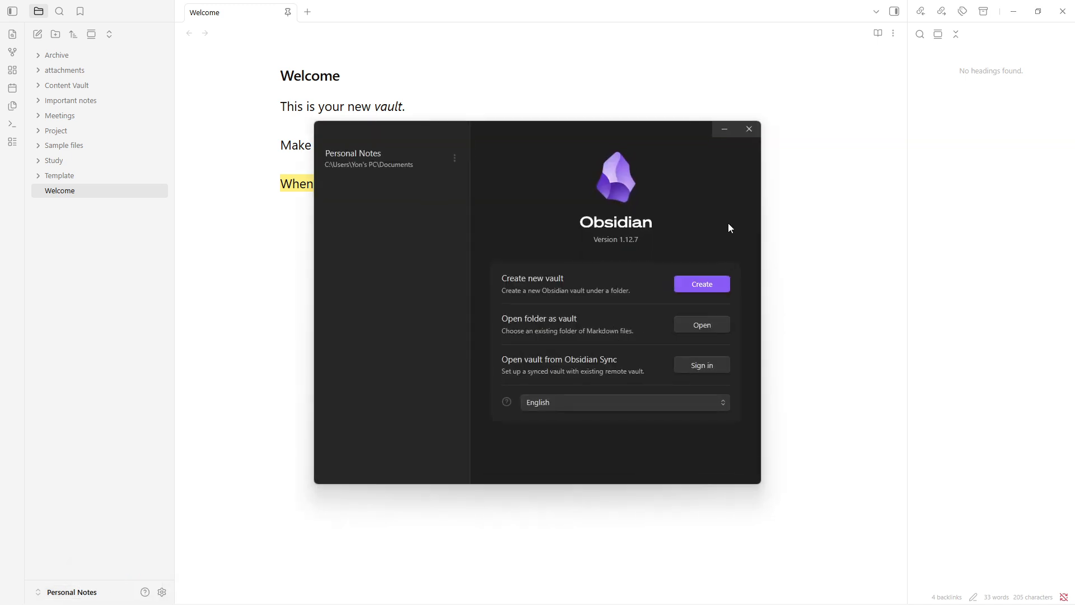
left_click(749, 130)
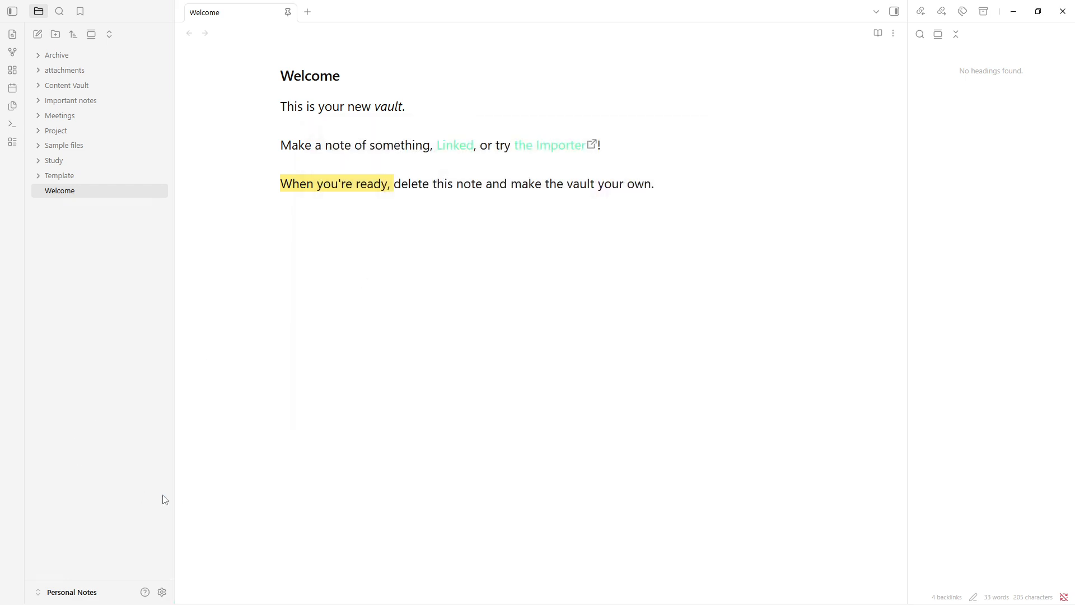
Step: Increase the interface zoom level slightly in the Appearance settings and close the settings
left_click(161, 592)
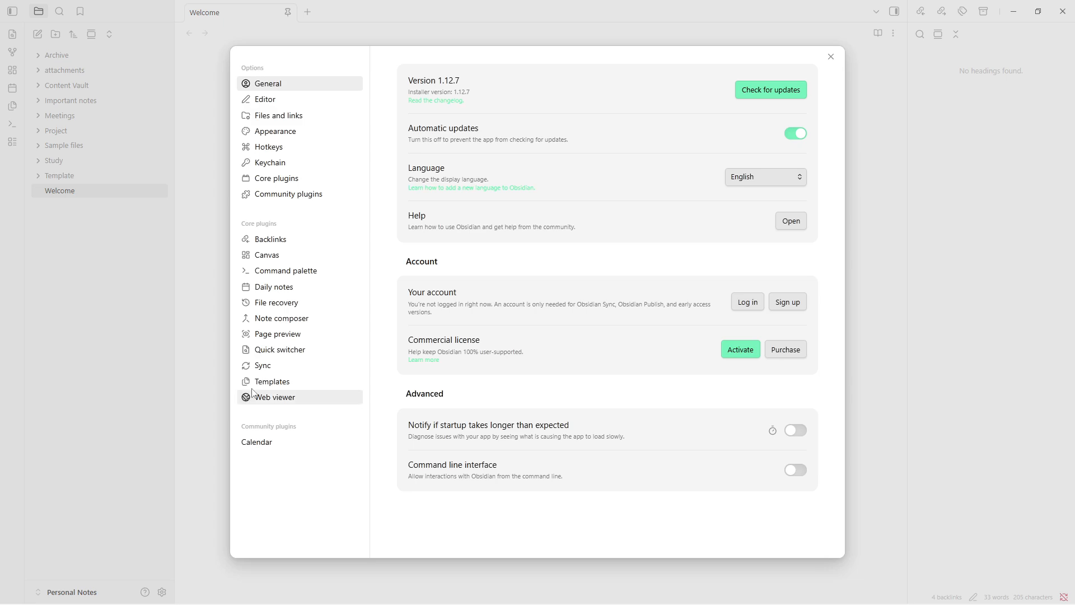
left_click(317, 115)
left_click(311, 101)
left_click(309, 117)
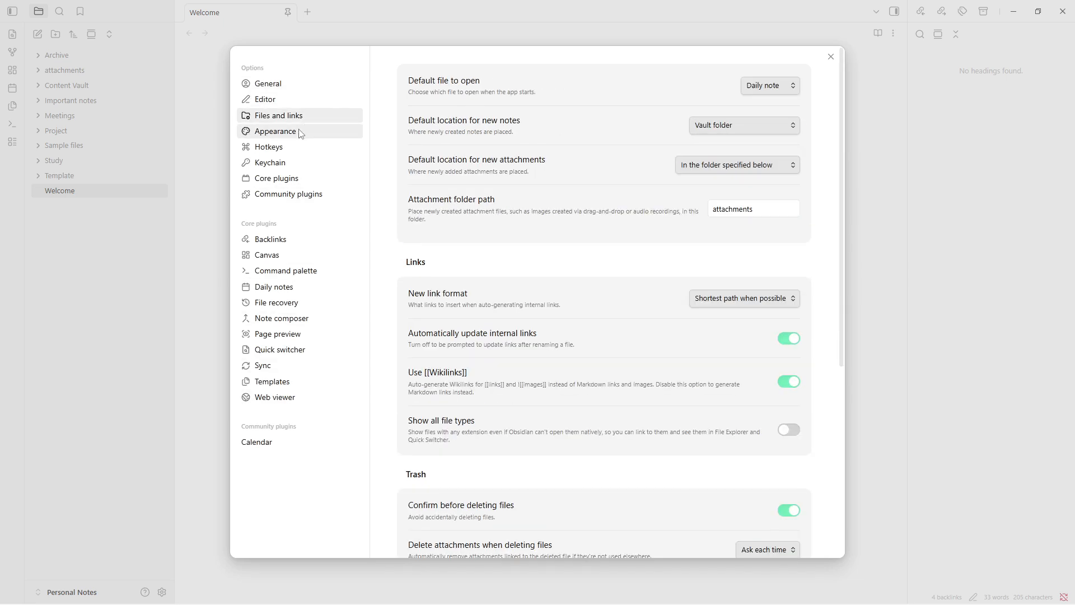
left_click(300, 132)
scroll(585, 261, "down", 8)
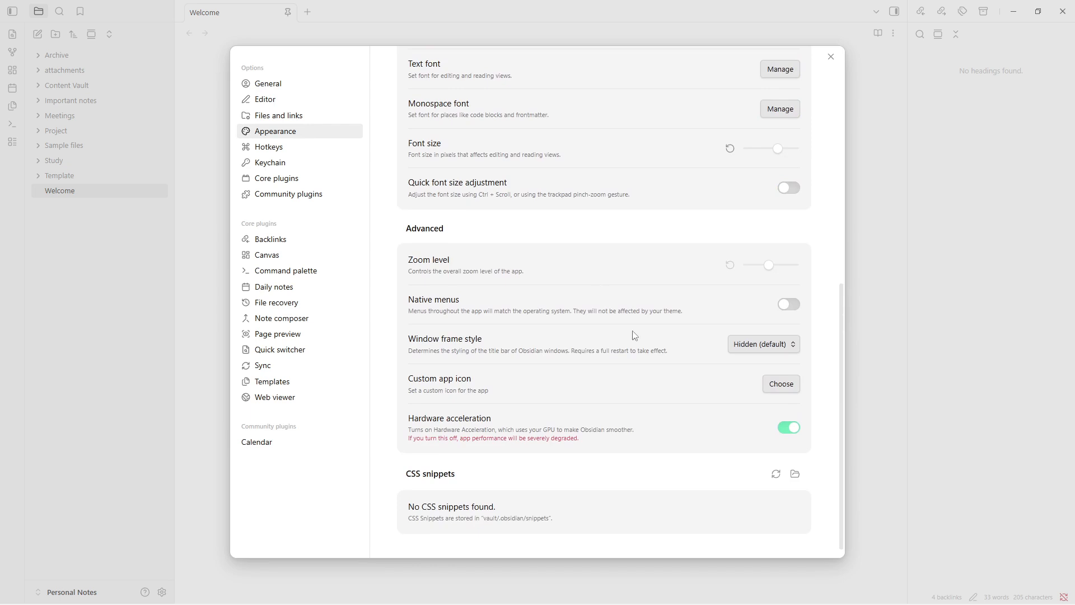
scroll(694, 364, "down", 1)
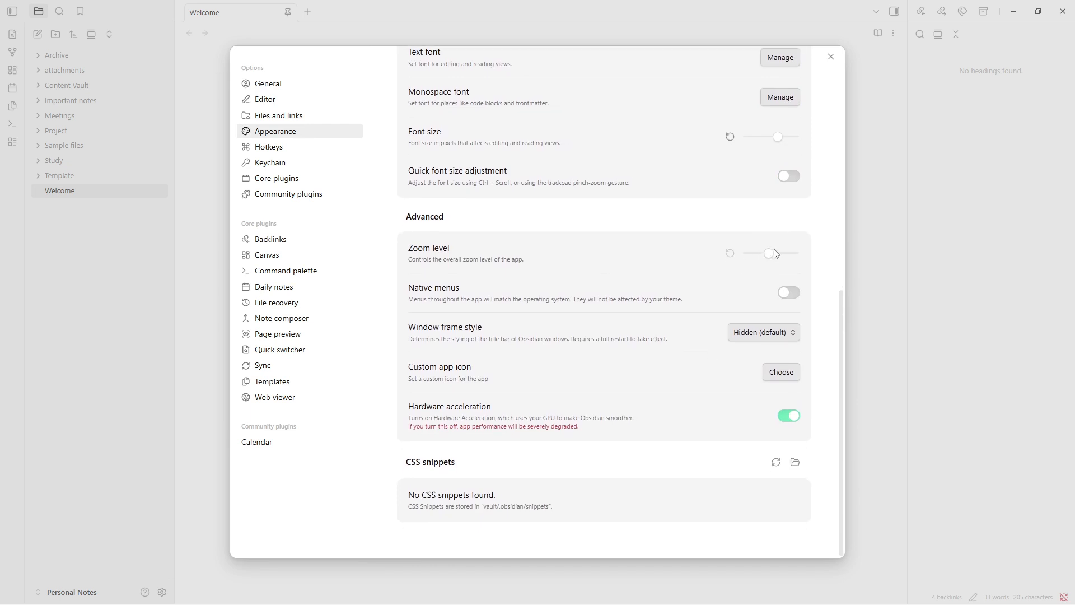
mouse_move(773, 261)
left_click_drag(772, 256, 775, 257)
left_click(882, 227)
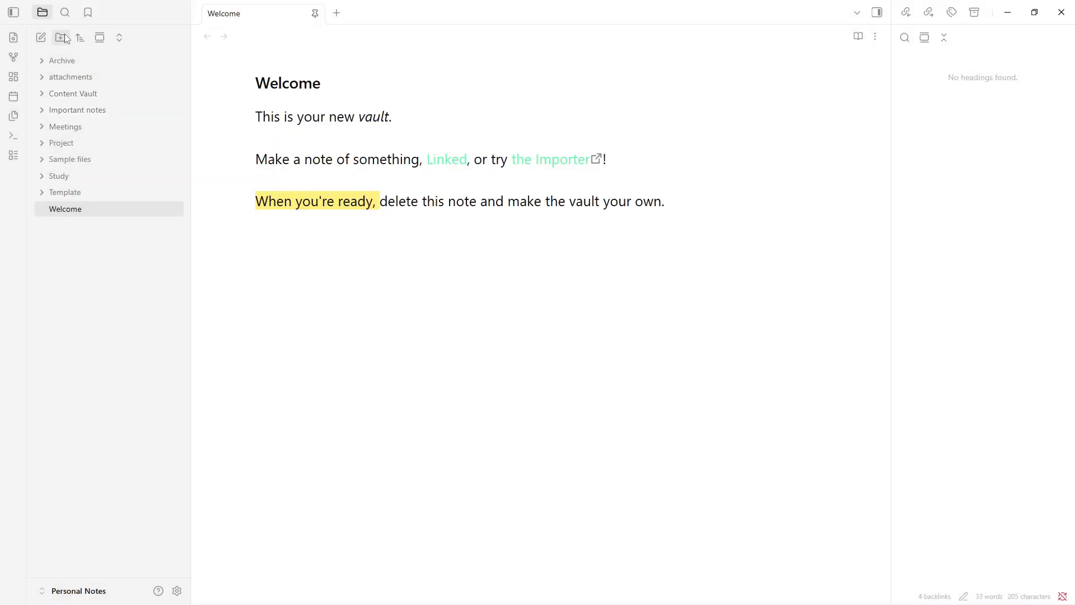
Step: Create a folder named CRM and a second folder with its default name at the vault's top level
right_click(112, 310)
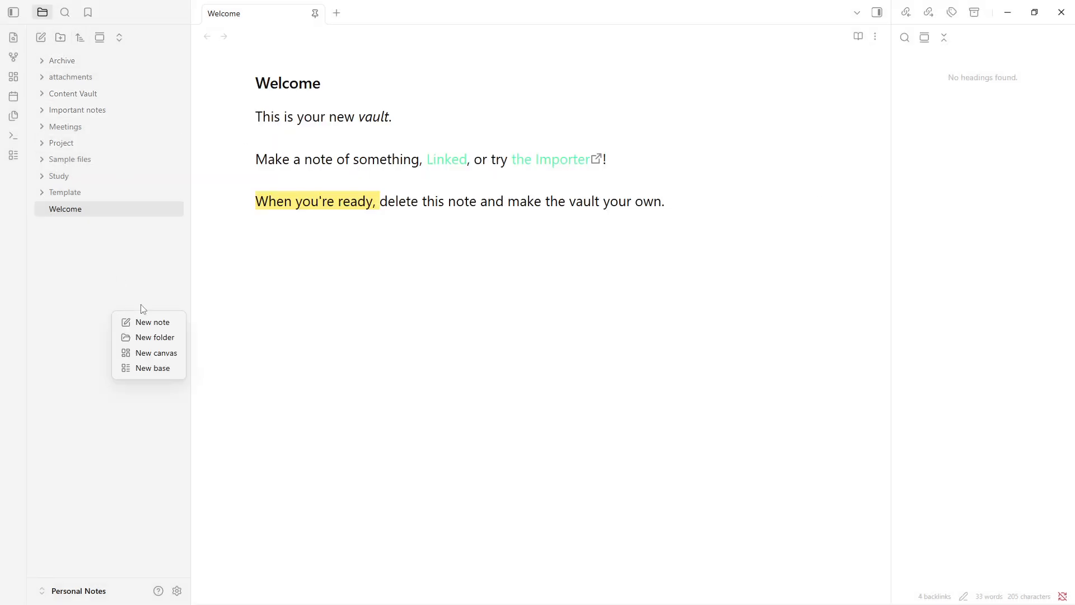
left_click(154, 337)
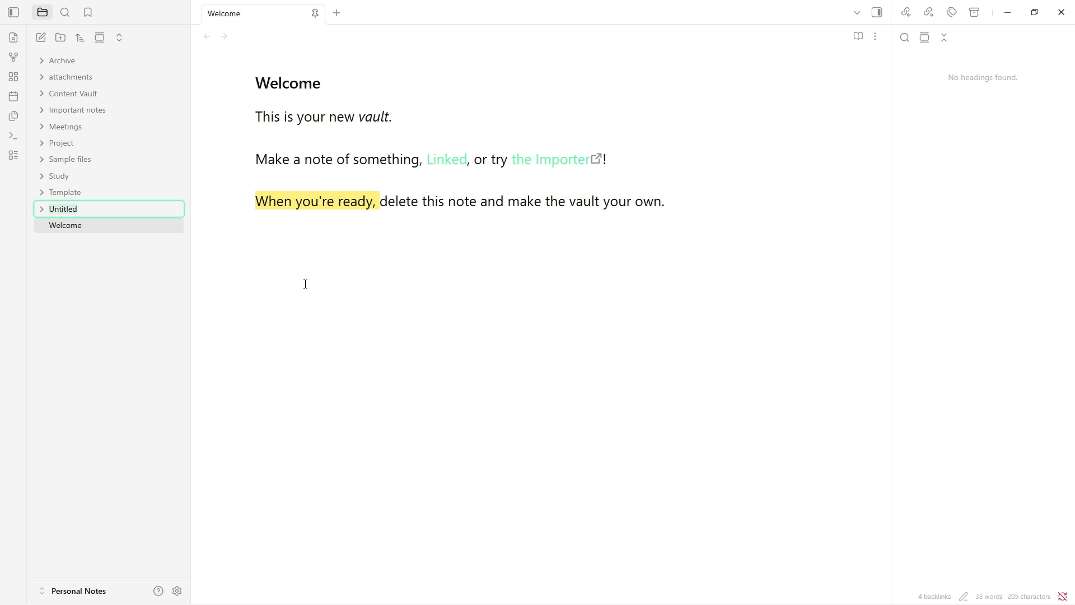
type("CRM")
left_click(135, 274)
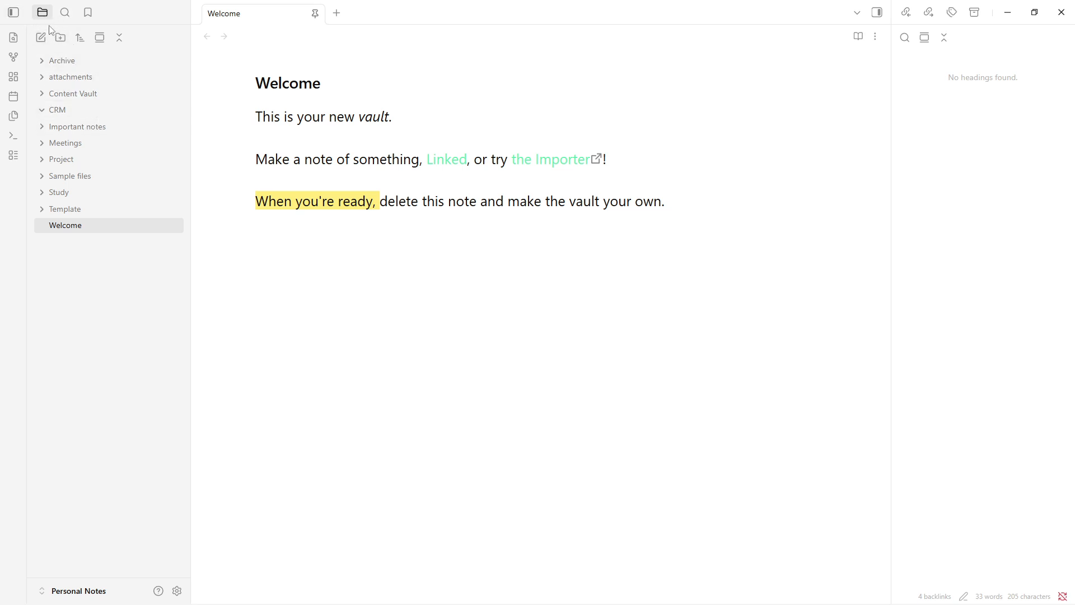
left_click(60, 37)
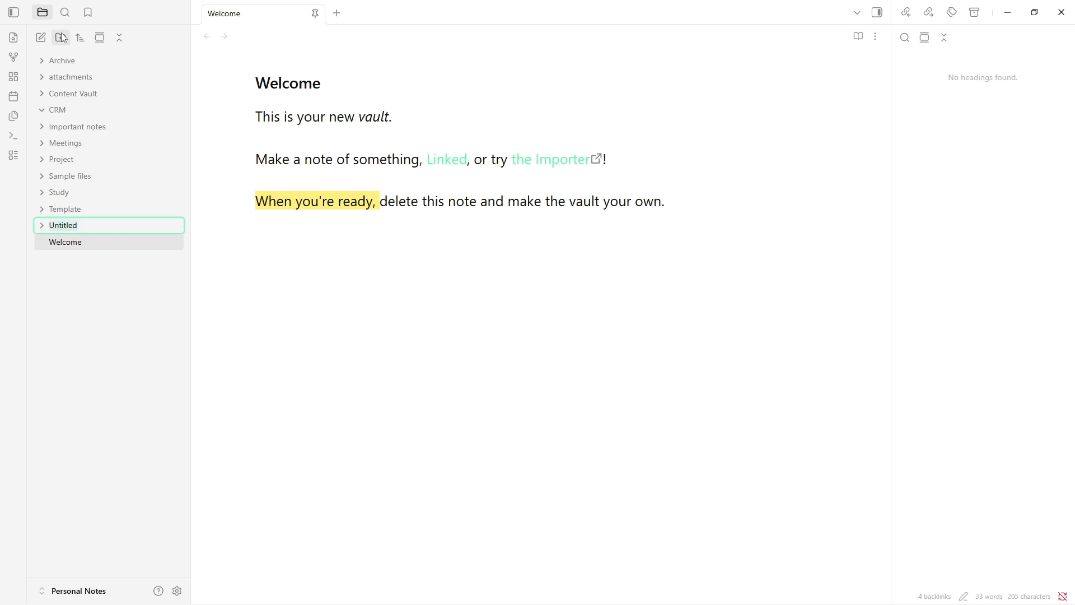
left_click(77, 244)
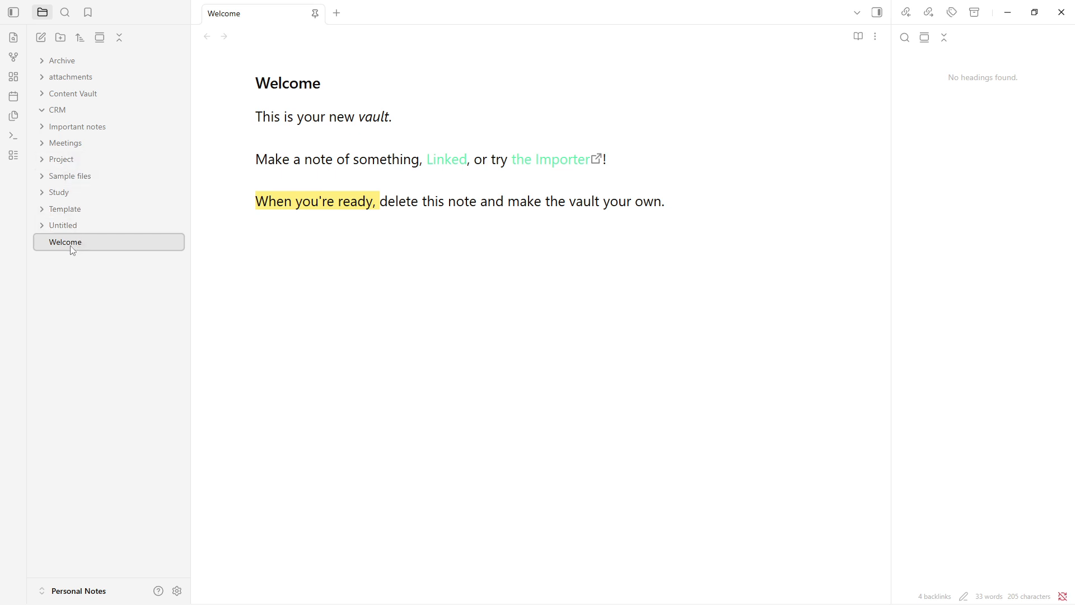
Step: Move the Welcome note into the CRM folder and back to the vault's top level
left_click_drag(71, 246, 79, 110)
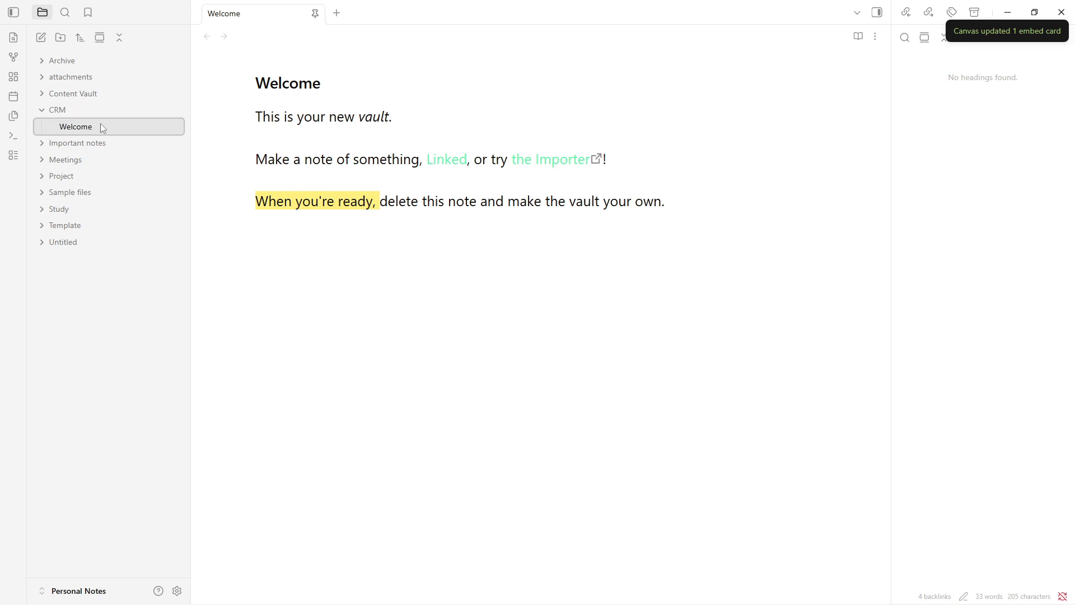
left_click_drag(95, 129, 79, 222)
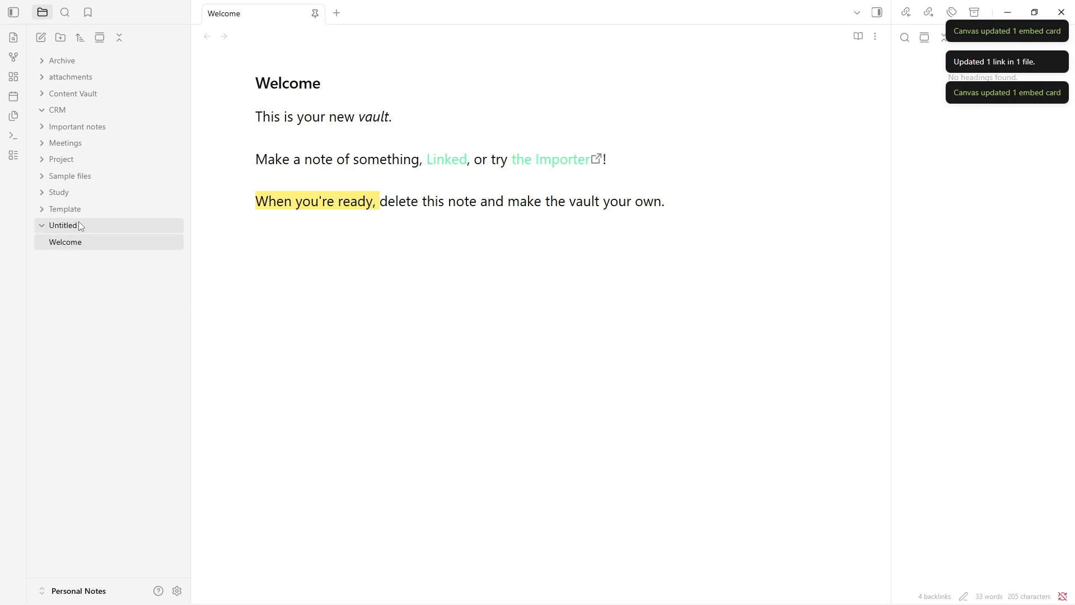
Step: Create a new note and move it into the CRM folder
left_click(42, 39)
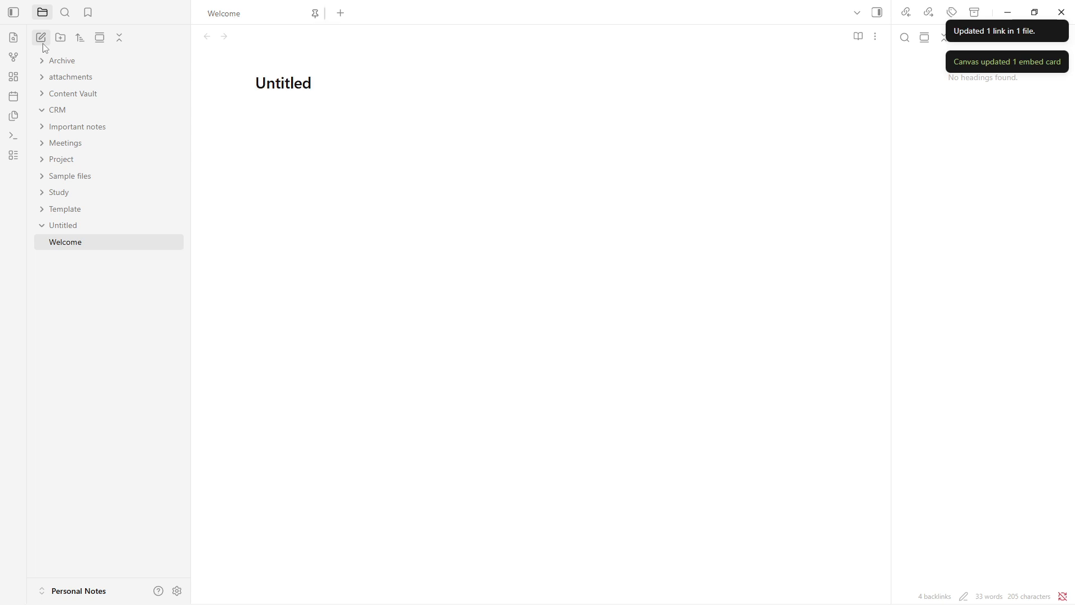
left_click(77, 258)
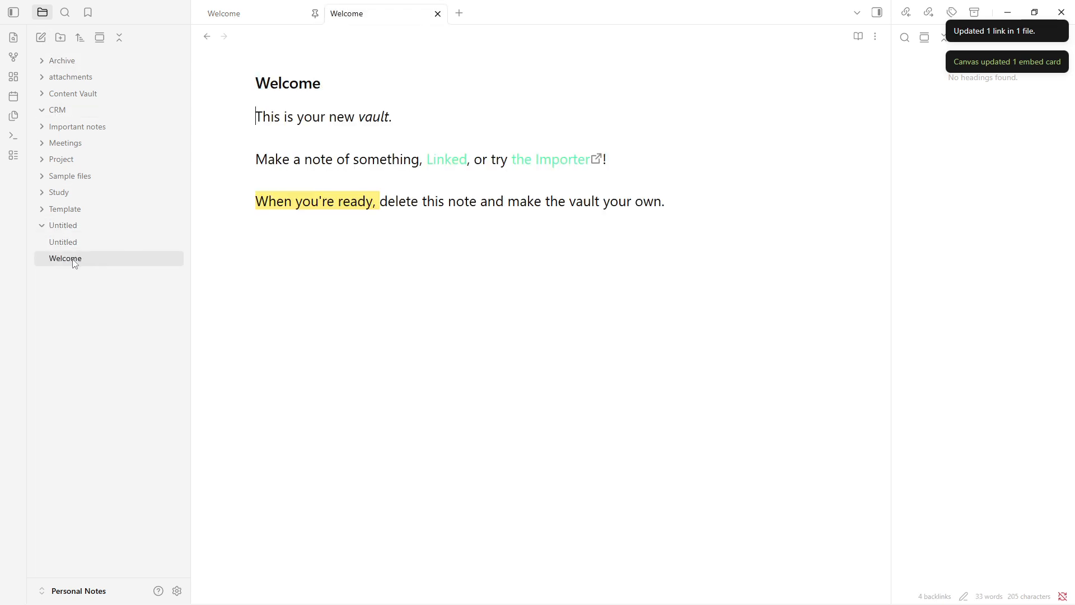
left_click_drag(73, 260, 68, 114)
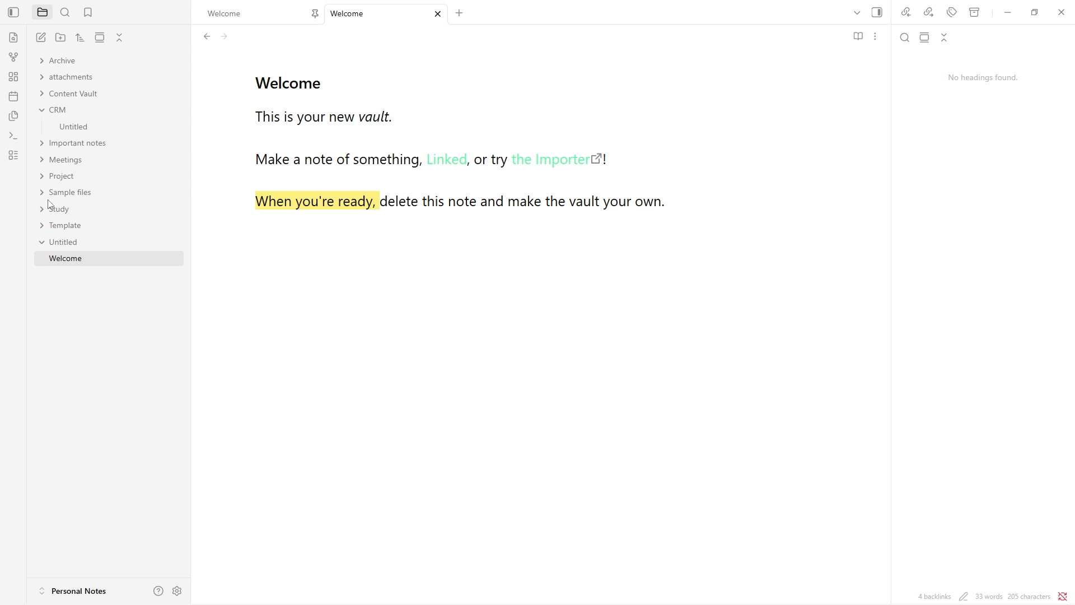
Step: Rename the untitled note in the CRM folder as Contact Template
left_click(97, 129)
left_click(345, 87)
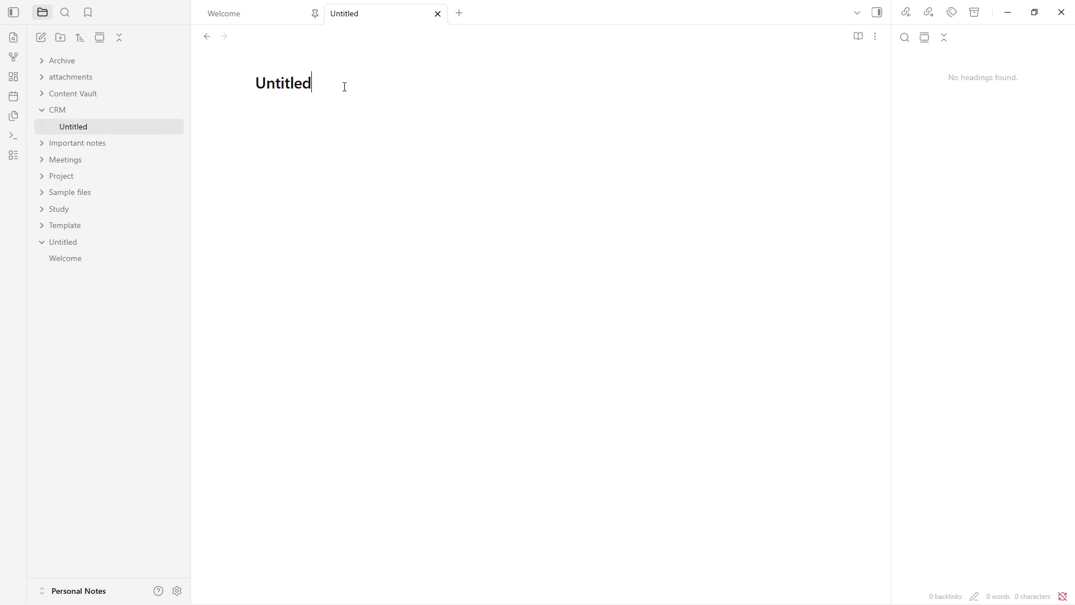
key("ctrl+a")
type("Contact Template.")
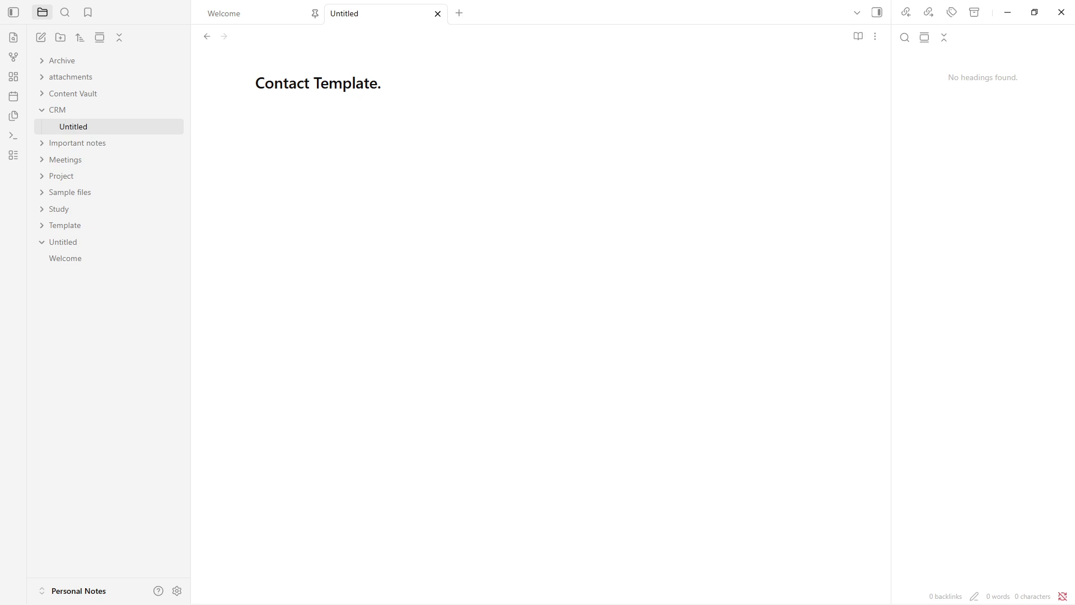
key("BackSpace")
key("Return")
Step: Fill the note with contact properties and the headings "Contact: [Name]", "Background Info", "Interaction History (Step 10)" and "Tasks (Step 11)"
left_click(428, 132)
type("Contact: [Name] 📌 Background Info  🤝 Interaction History (Step 10) Date: 🚀 Tasks (Step 11) [ ]")
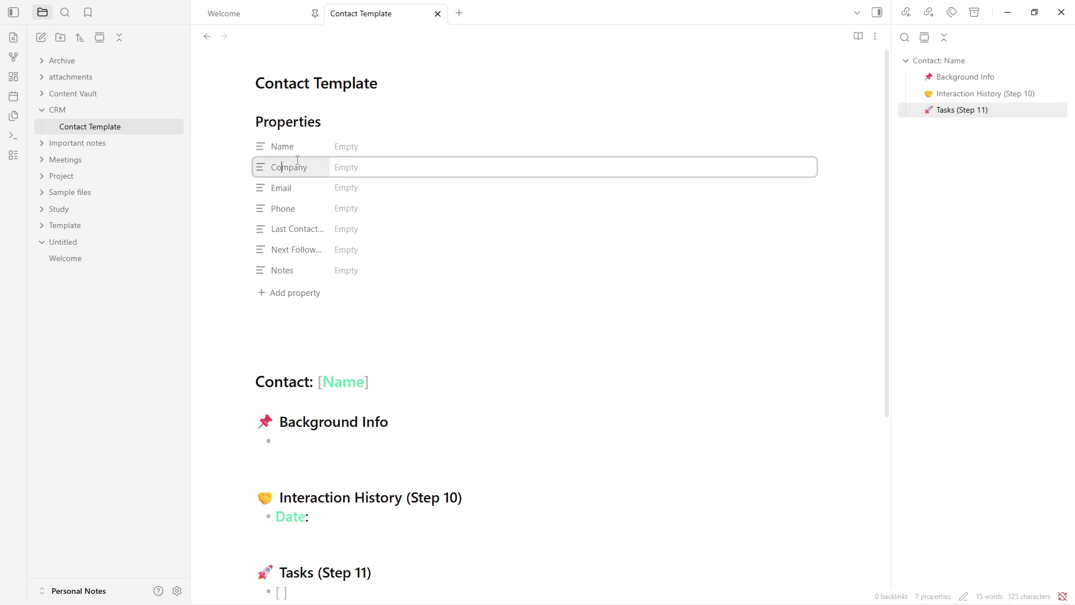
Step: Examine the template's Name property and the property types available for it
left_click(352, 148)
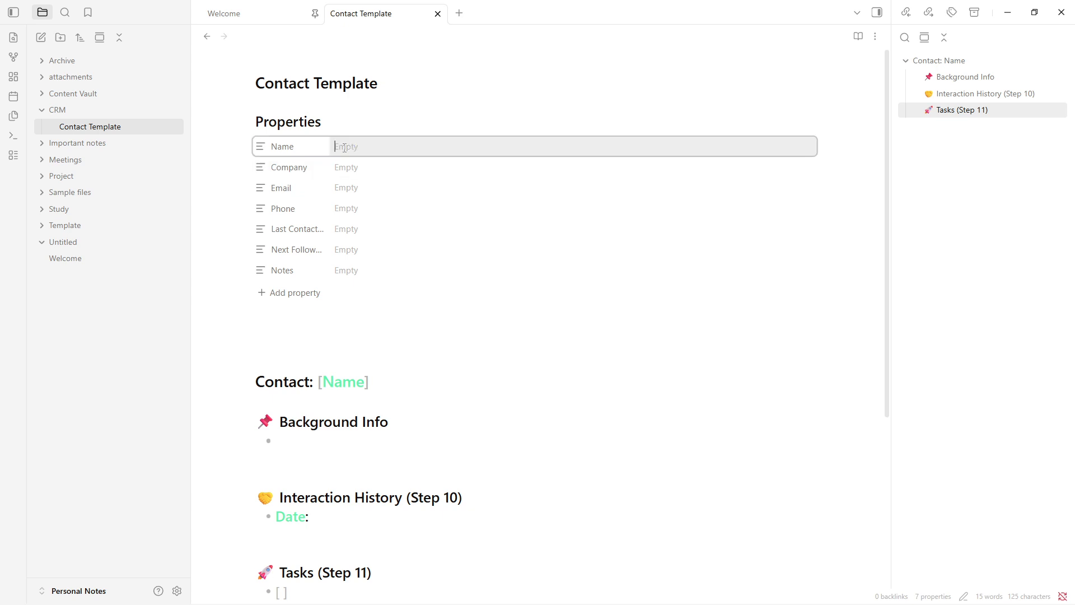
left_click(284, 146)
left_click(252, 150)
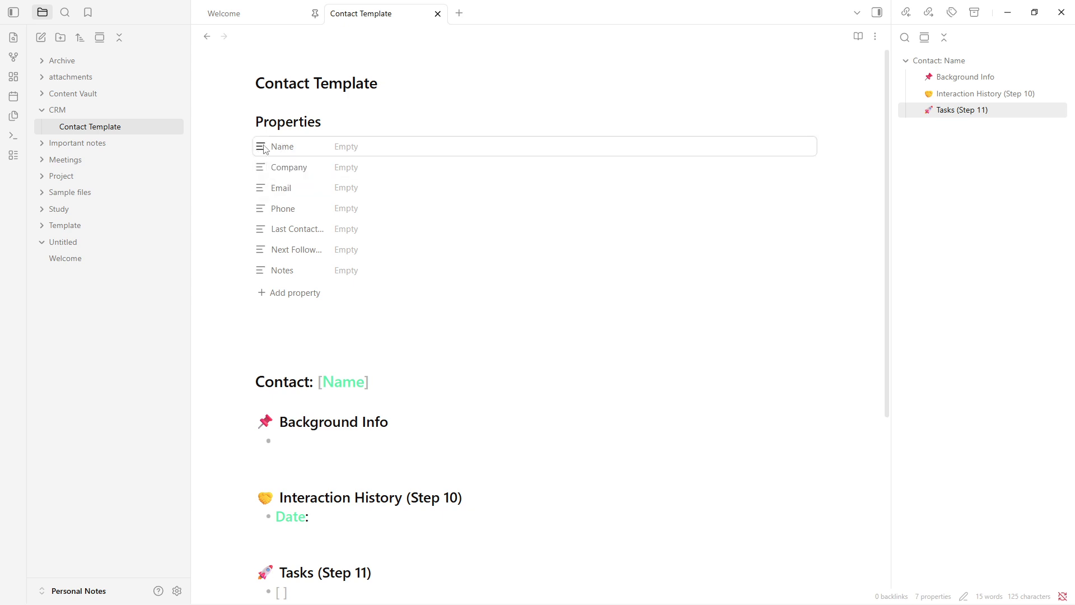
left_click(261, 147)
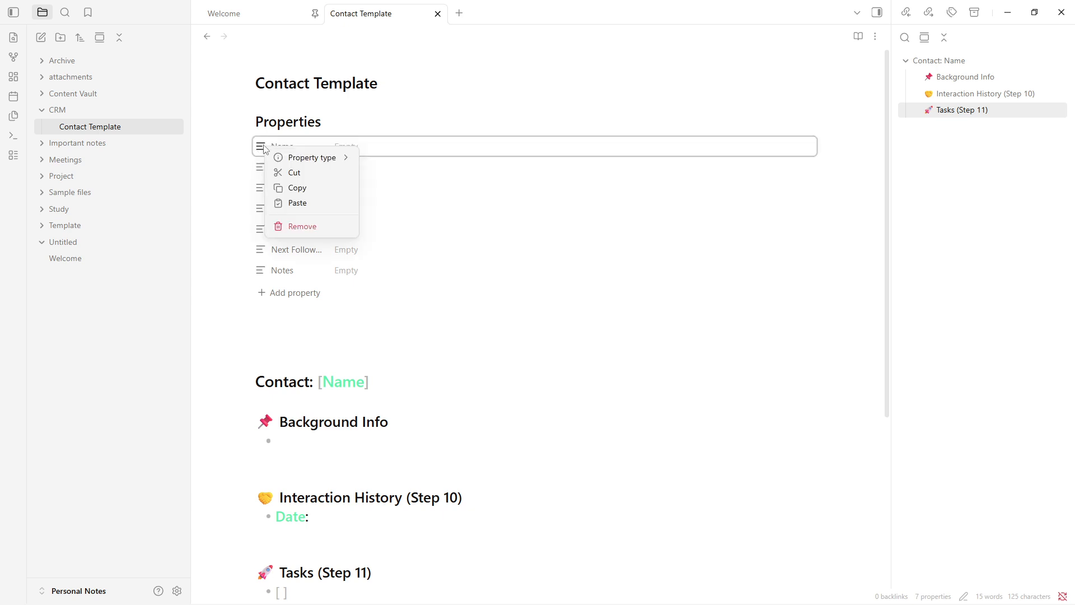
mouse_move(295, 162)
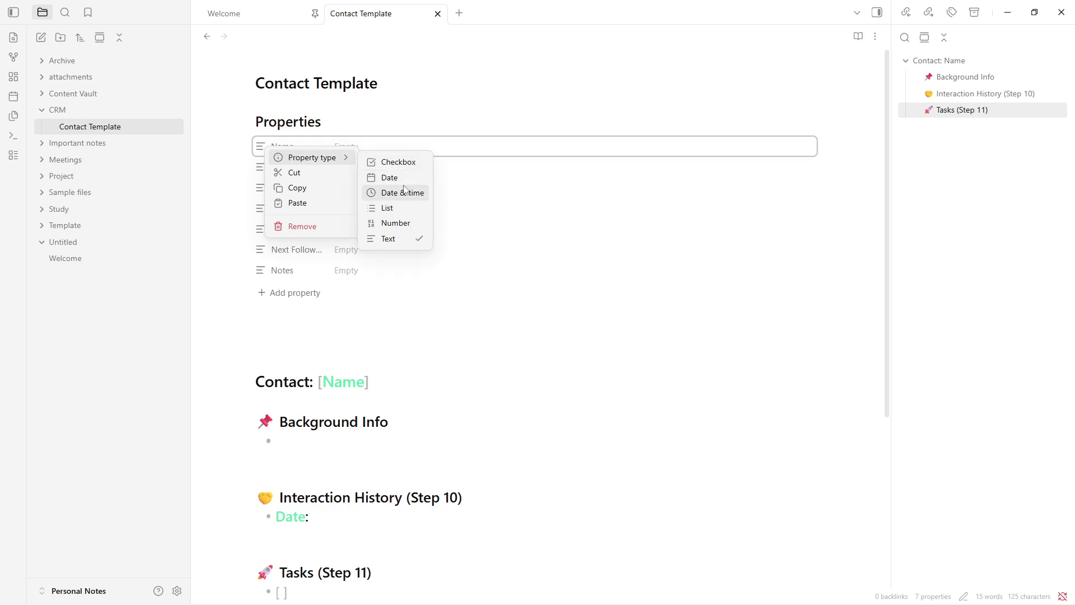
left_click(401, 276)
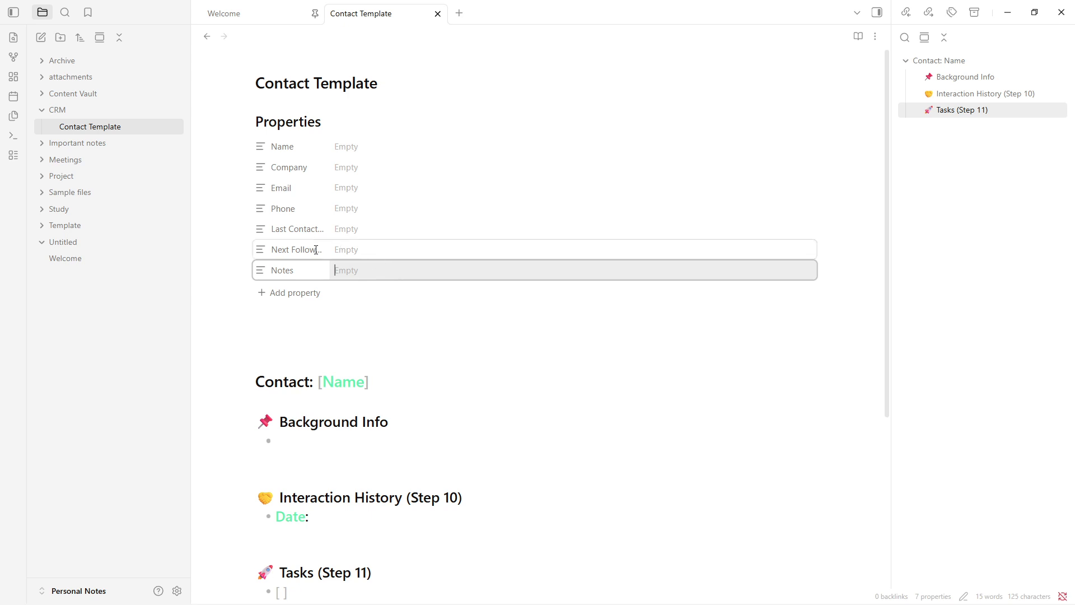
left_click(350, 336)
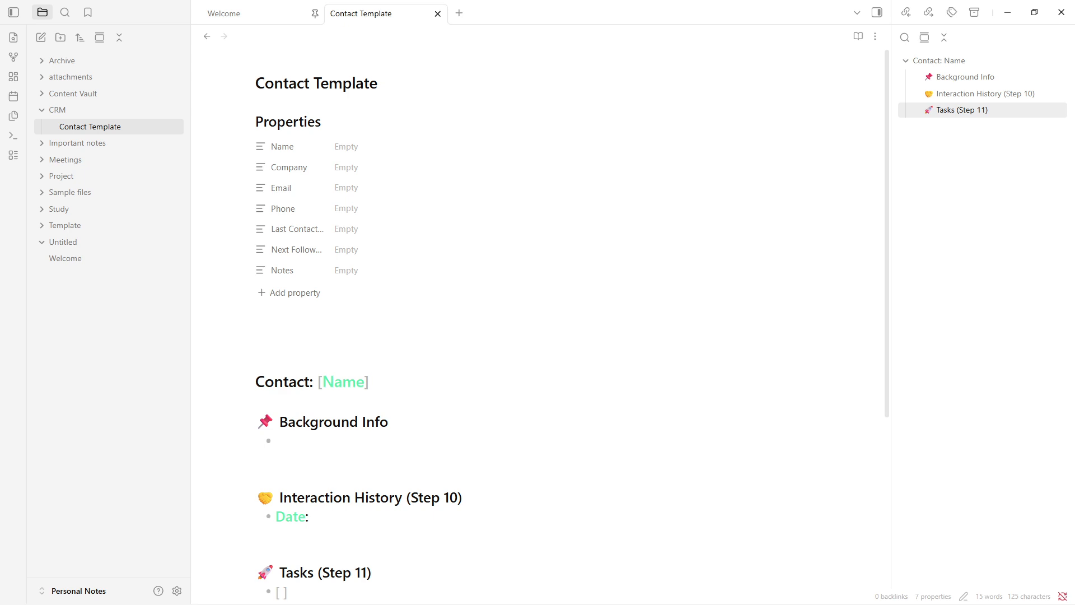
Step: Insert an internal link to the Untitled note from Important notes below the Tasks section
scroll(497, 395, "down", 5)
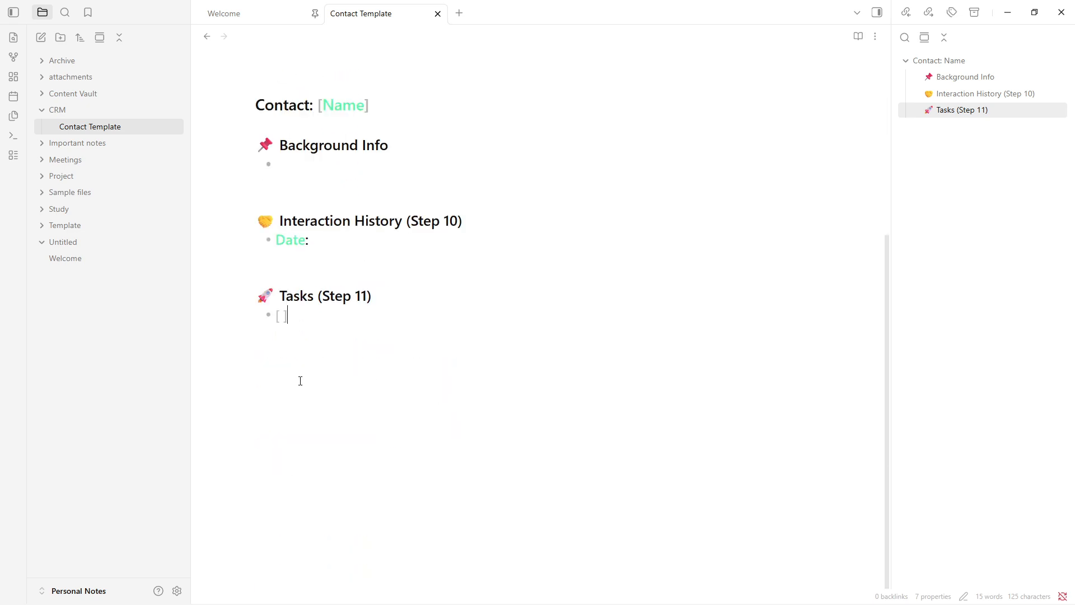
key("Return")
key("Return")
type("[[")
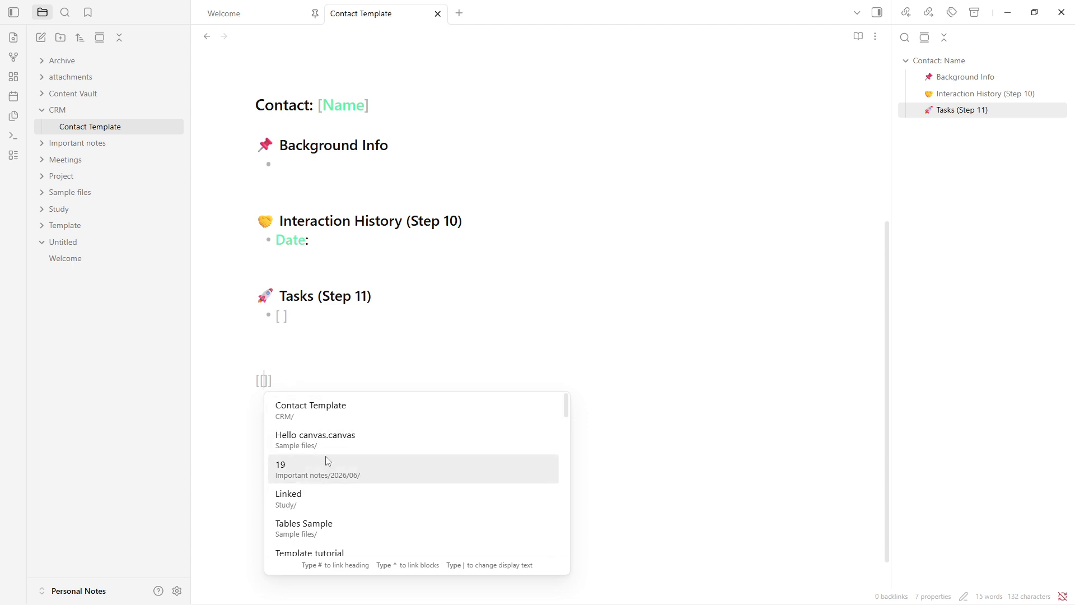
scroll(338, 448, "down", 2)
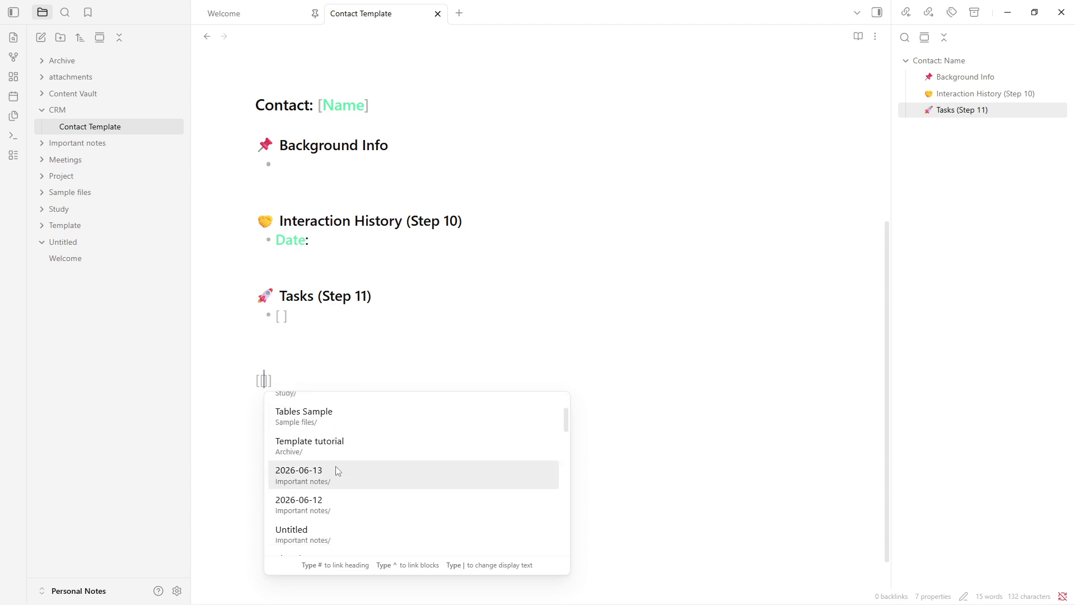
left_click(307, 524)
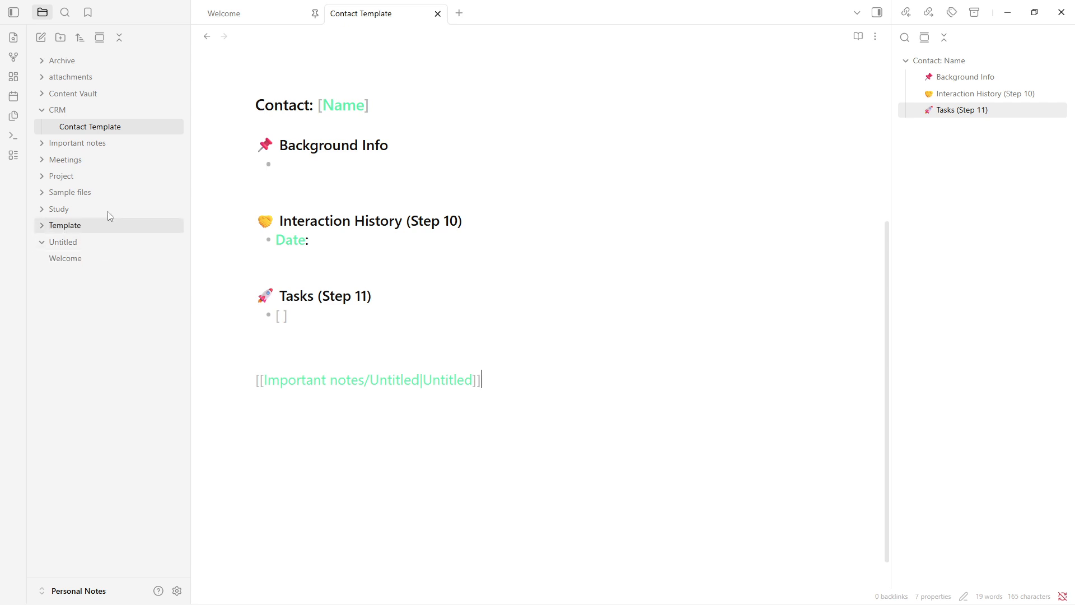
Step: Create a new folder with its default name and move it inside the CRM folder
left_click(66, 43)
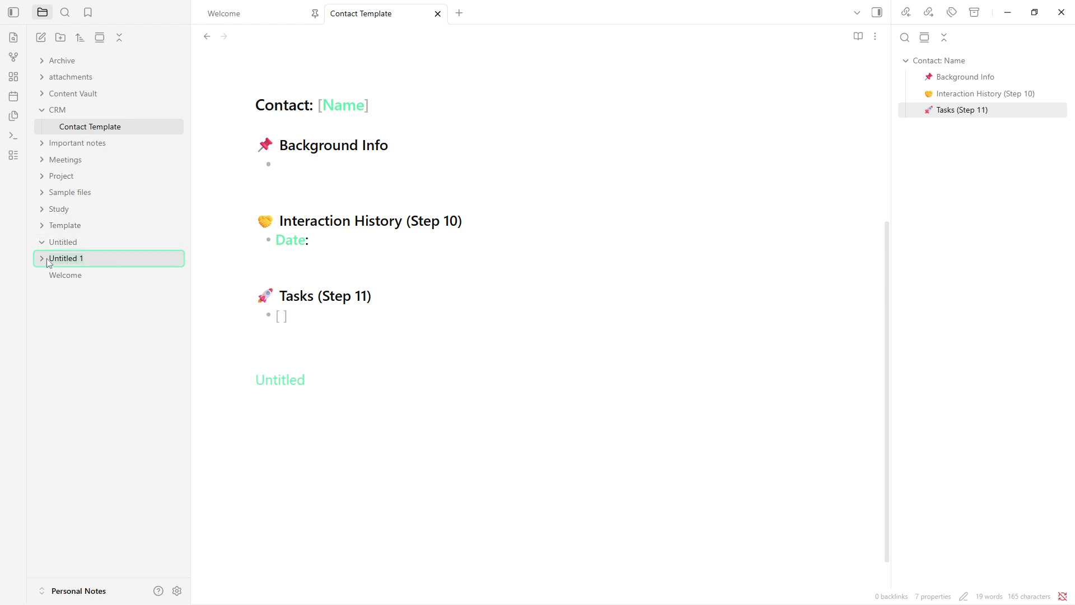
left_click(65, 317)
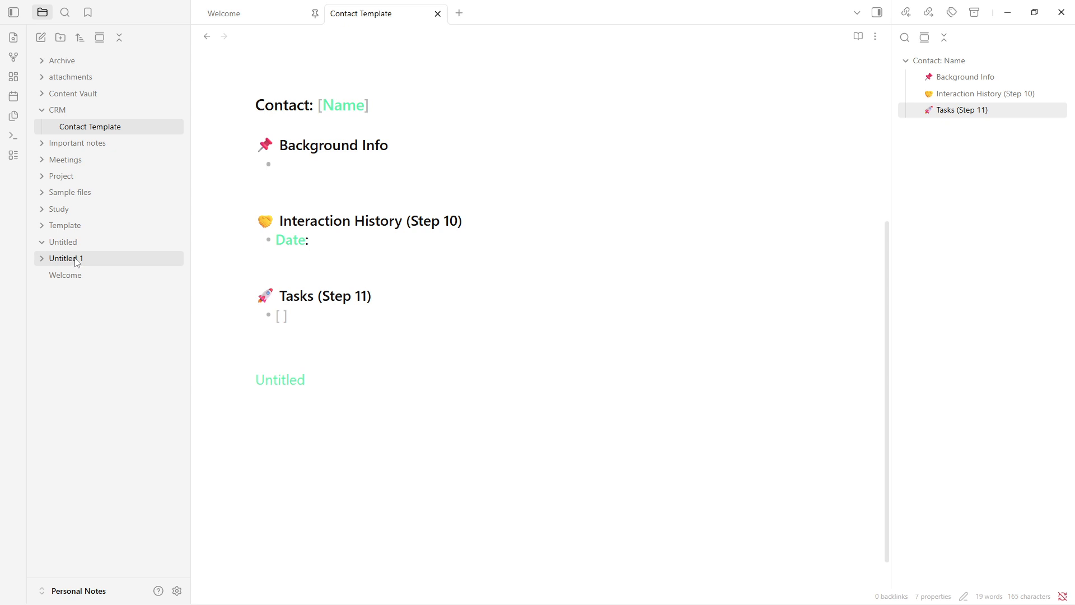
left_click_drag(74, 259, 92, 130)
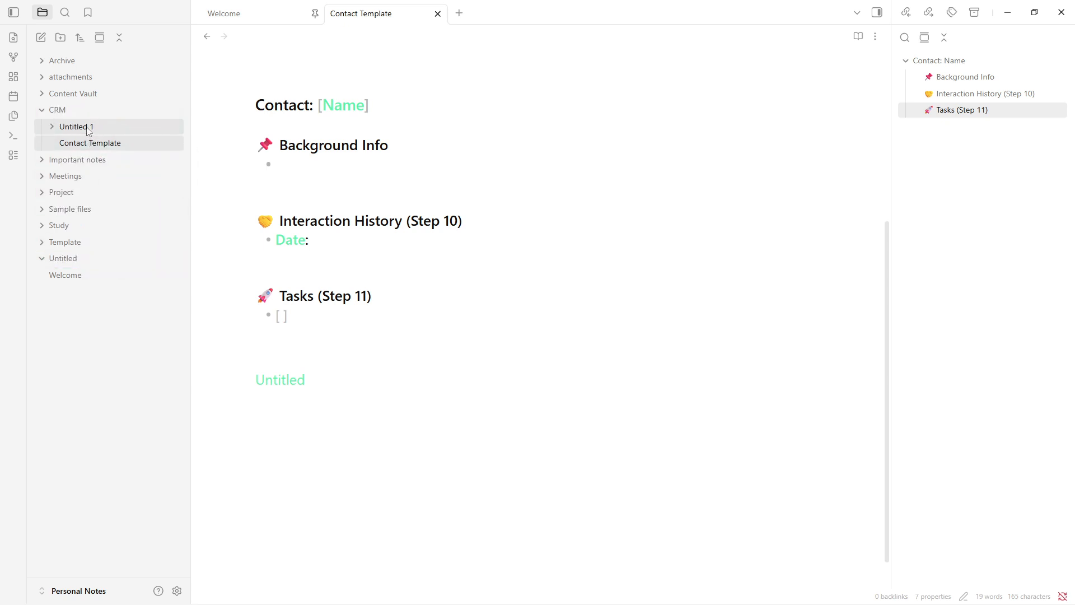
Step: Rename the new folder inside the CRM folder as Companies
right_click(67, 128)
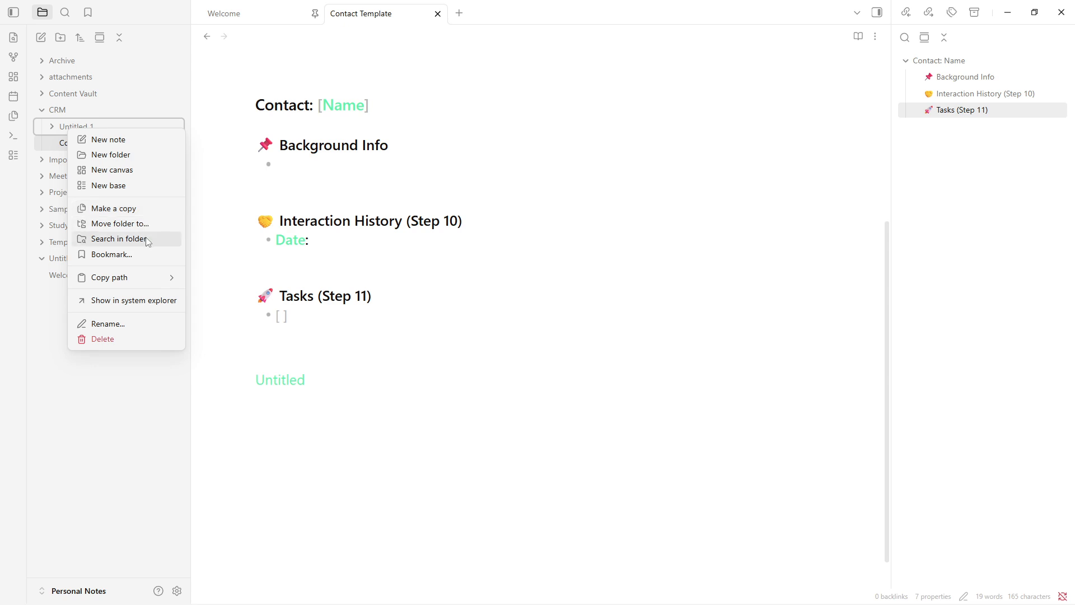
left_click(124, 325)
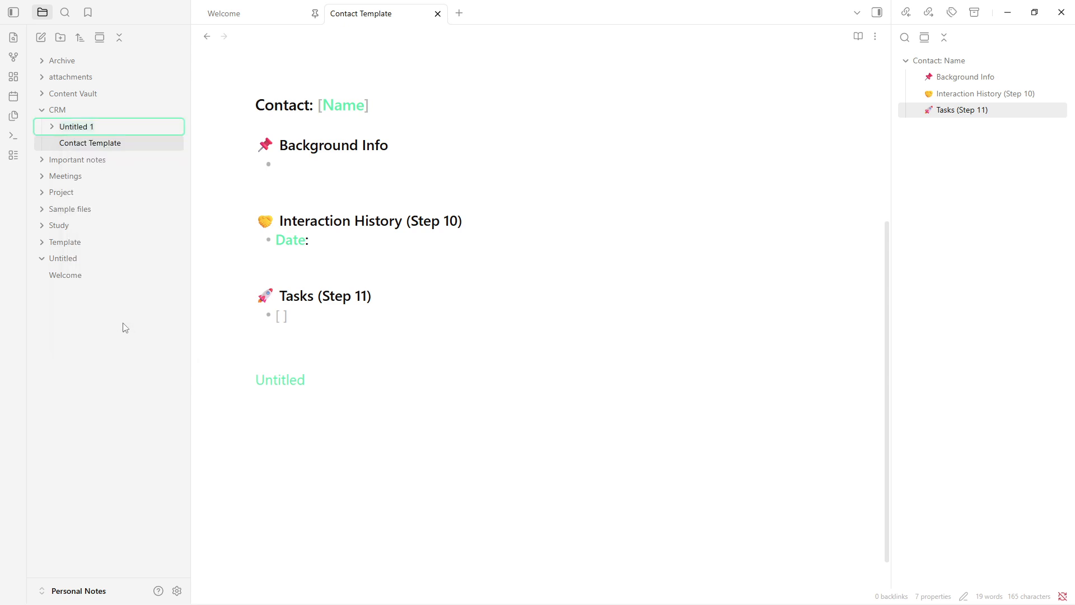
type("C")
type("ompan")
type("oes")
key("BackSpace")
key("BackSpace")
type("ies")
key("Return")
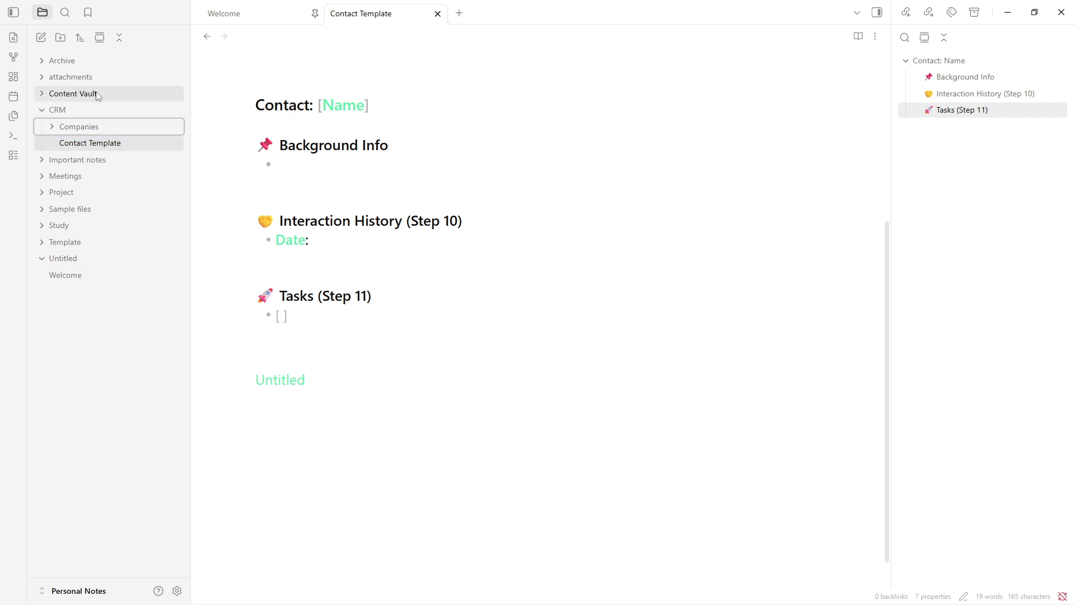
Step: Create another folder at the vault's top level and try to name it Meetings
left_click(61, 37)
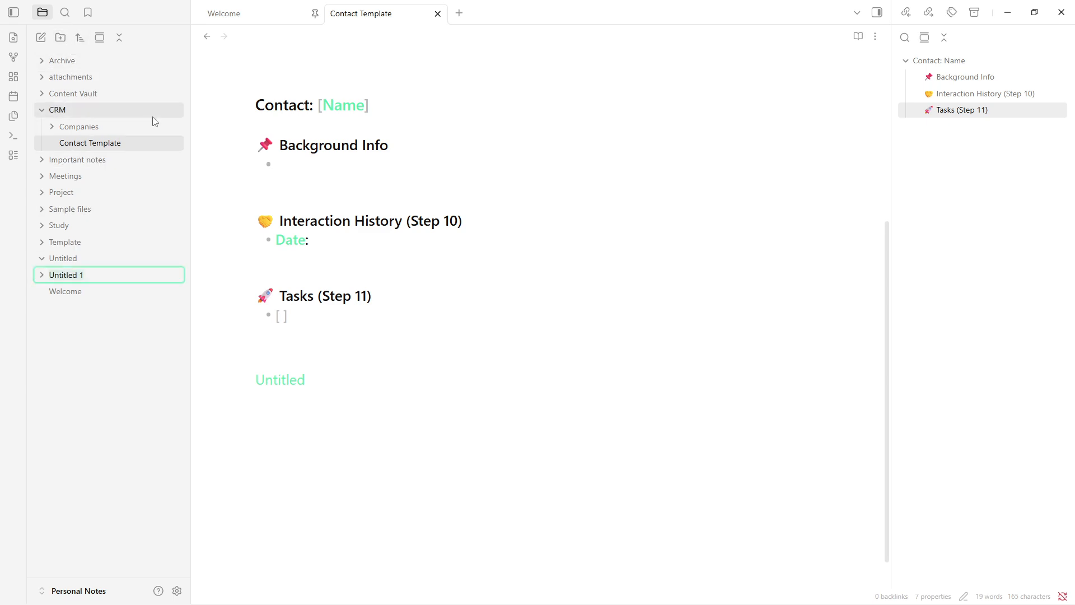
type("Meetings")
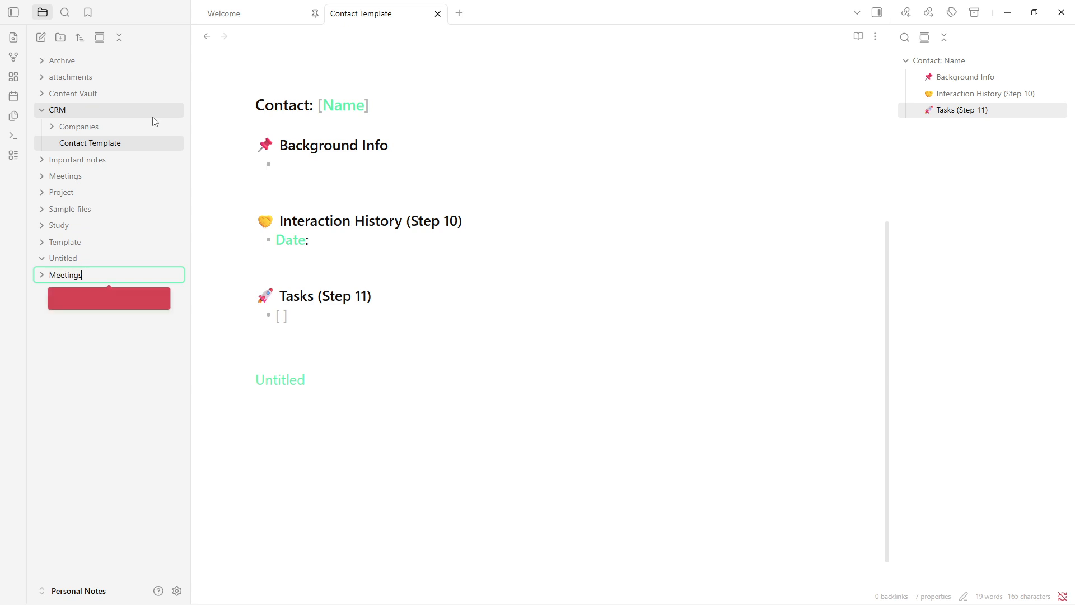
left_click(118, 338)
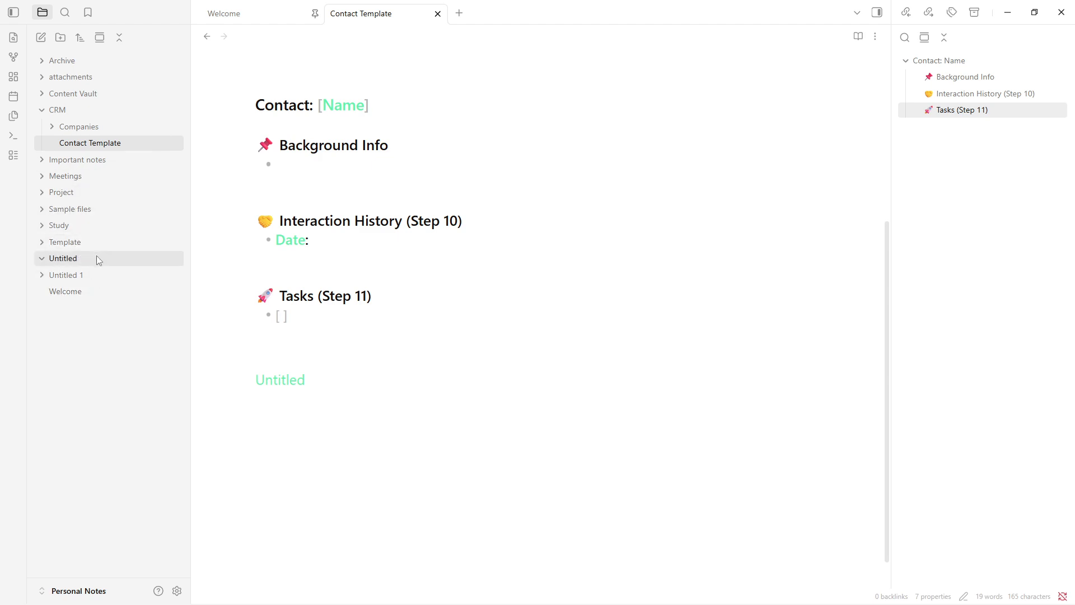
Step: Move the existing Meetings folder into the CRM folder, check the note it contains and collapse it
left_click(65, 181)
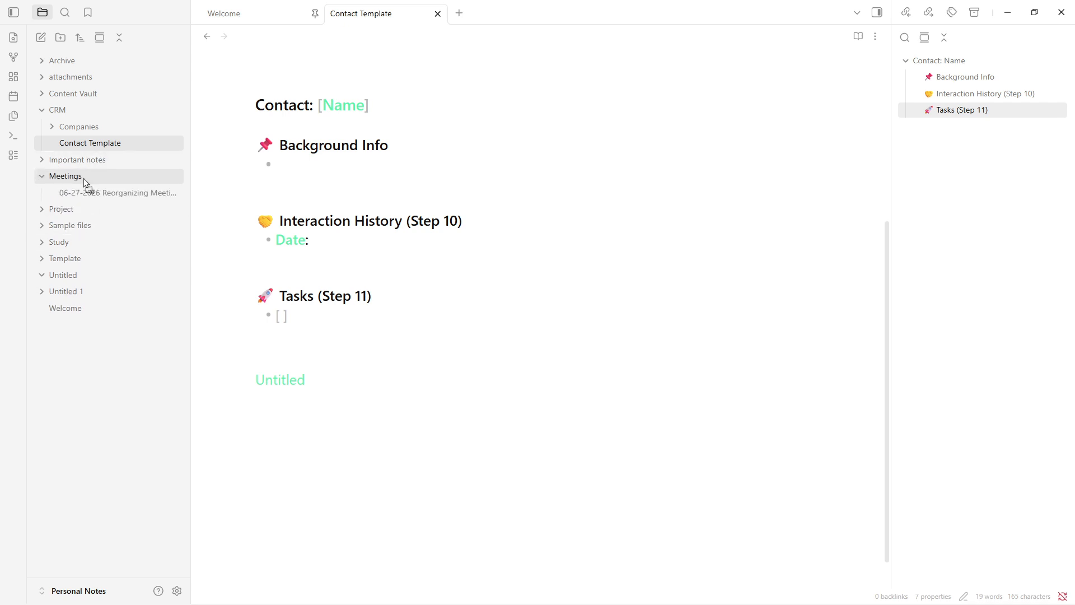
left_click_drag(83, 179, 97, 119)
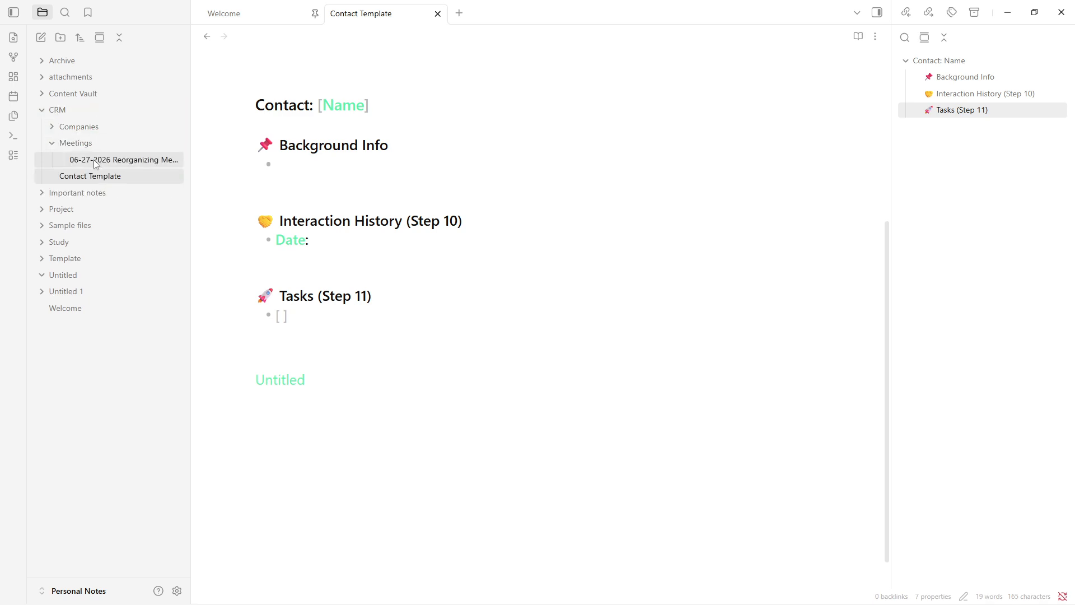
left_click(70, 144)
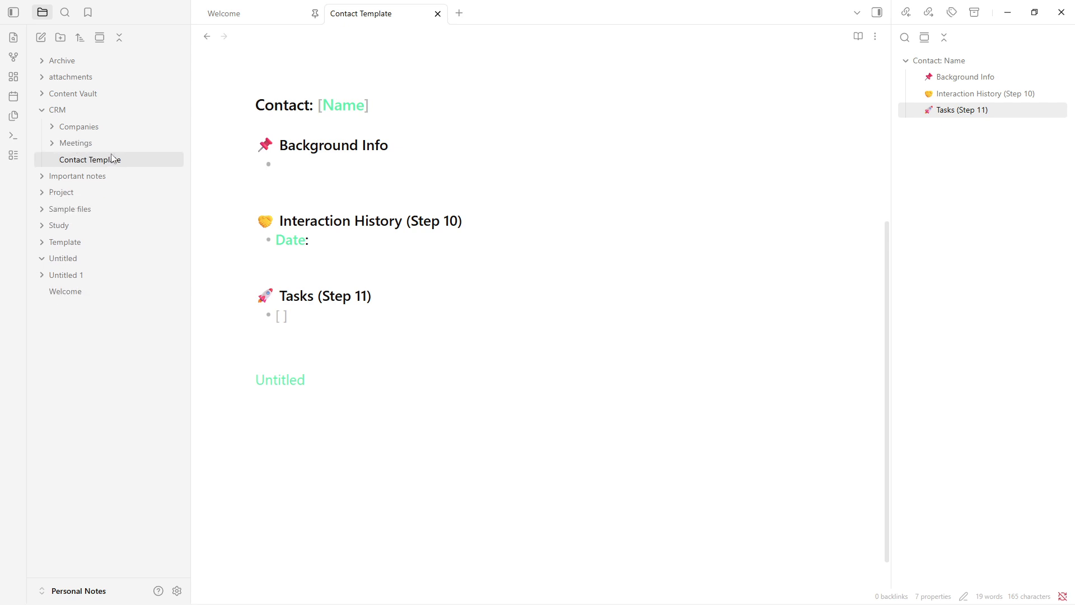
left_click(93, 145)
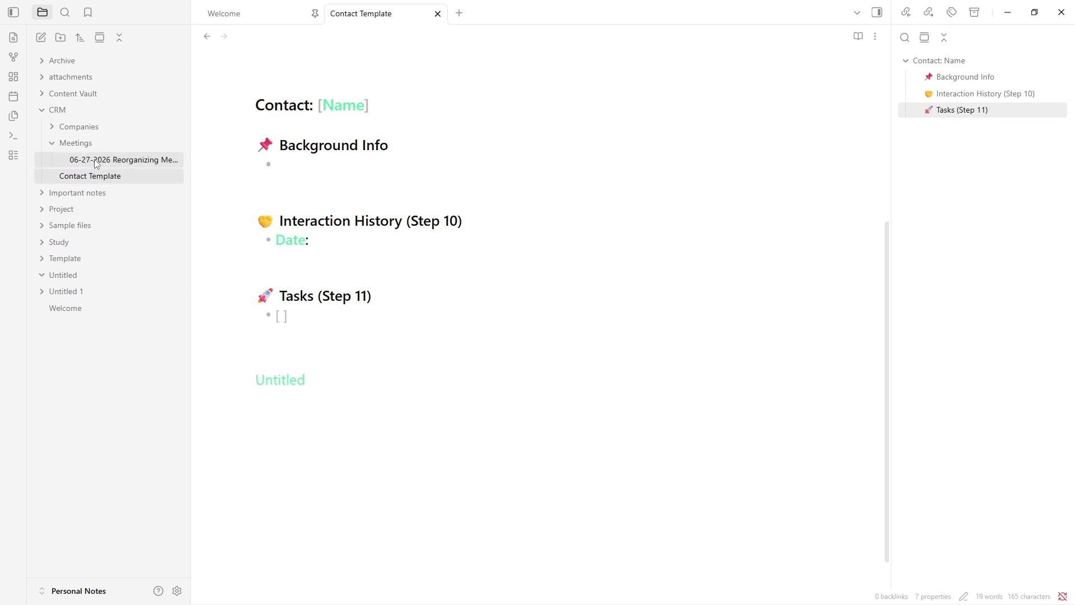
left_click(60, 147)
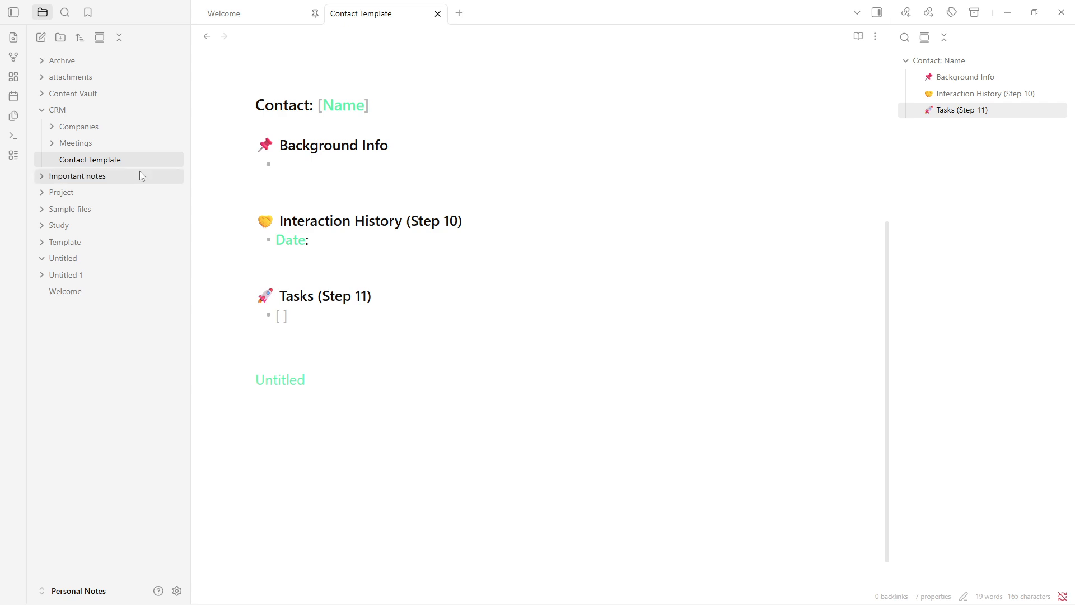
Step: Delete all body text below the properties in the Contact Template note
scroll(506, 166, "up", 5)
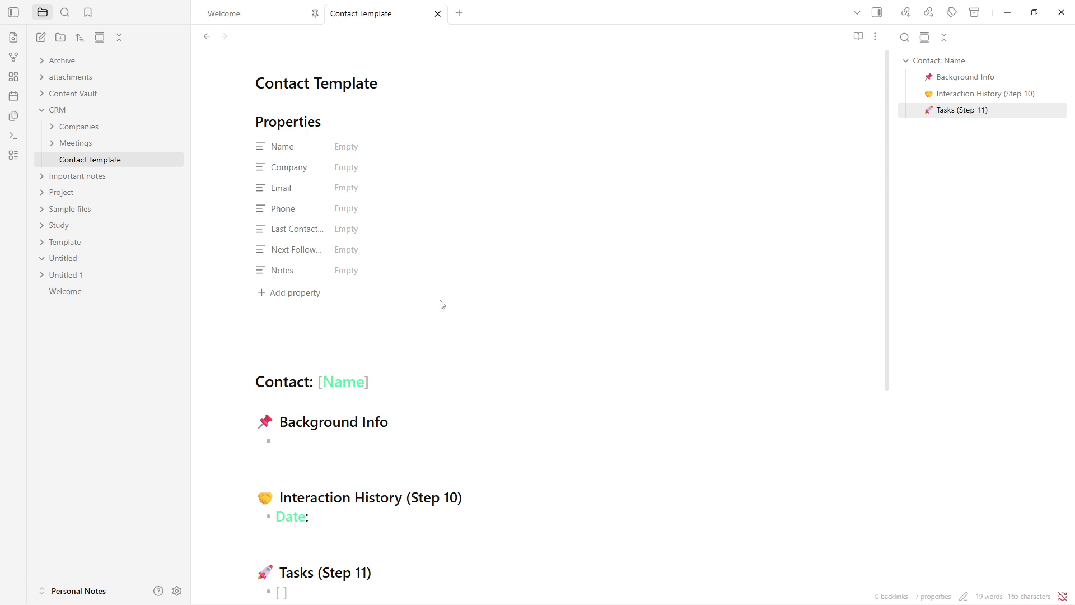
key("ctrl+a")
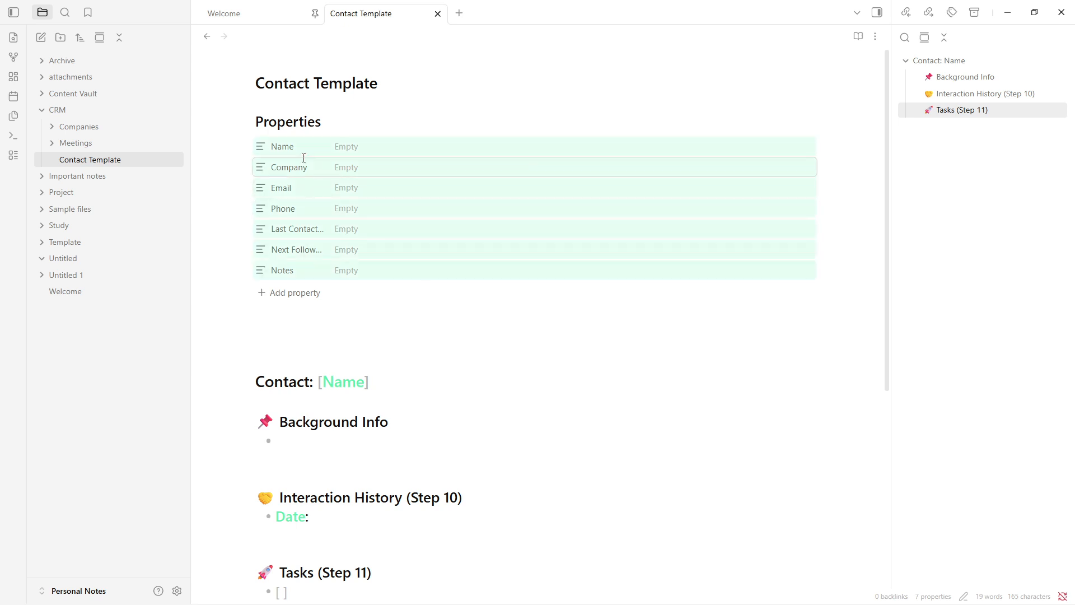
left_click(265, 122)
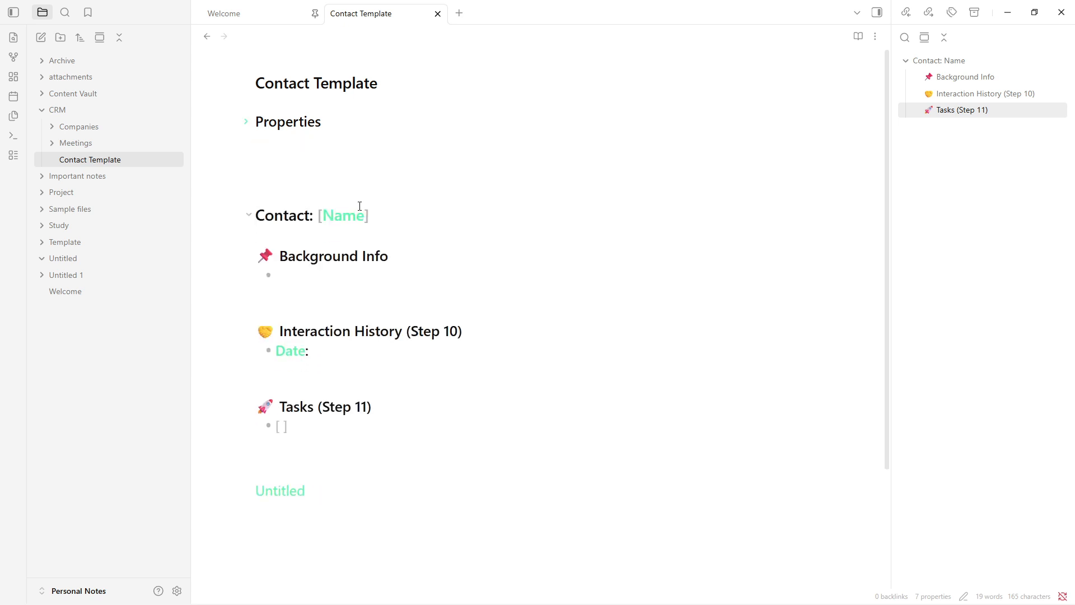
left_click(473, 391)
key("ctrl+z")
key("ctrl+z")
left_click(374, 427)
key("ctrl+a")
key("Delete")
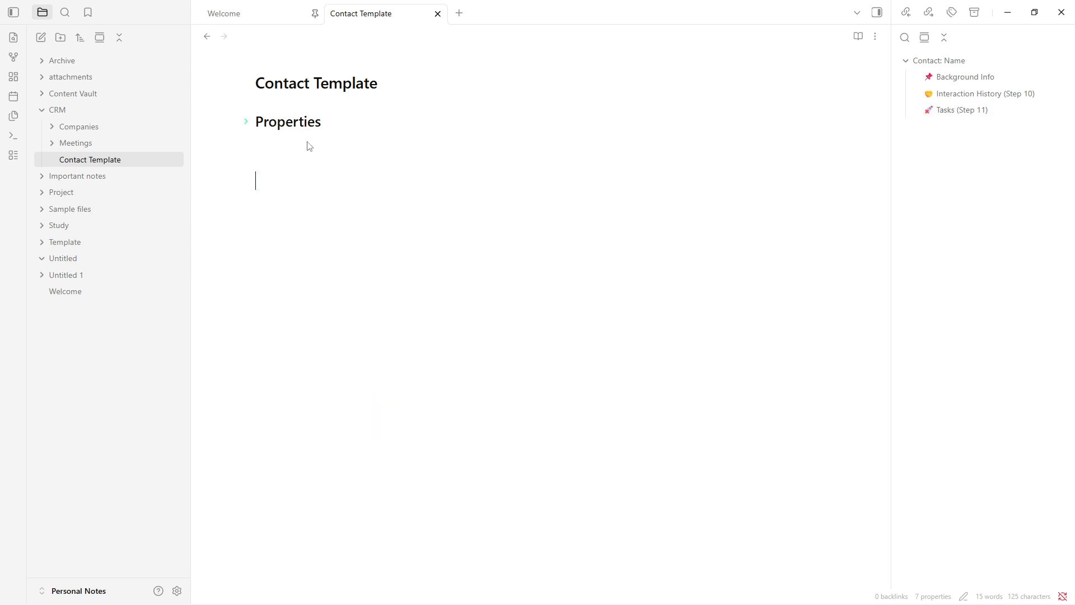
Step: Expand the Contact Template's properties and clear all of its file properties
left_click(280, 124)
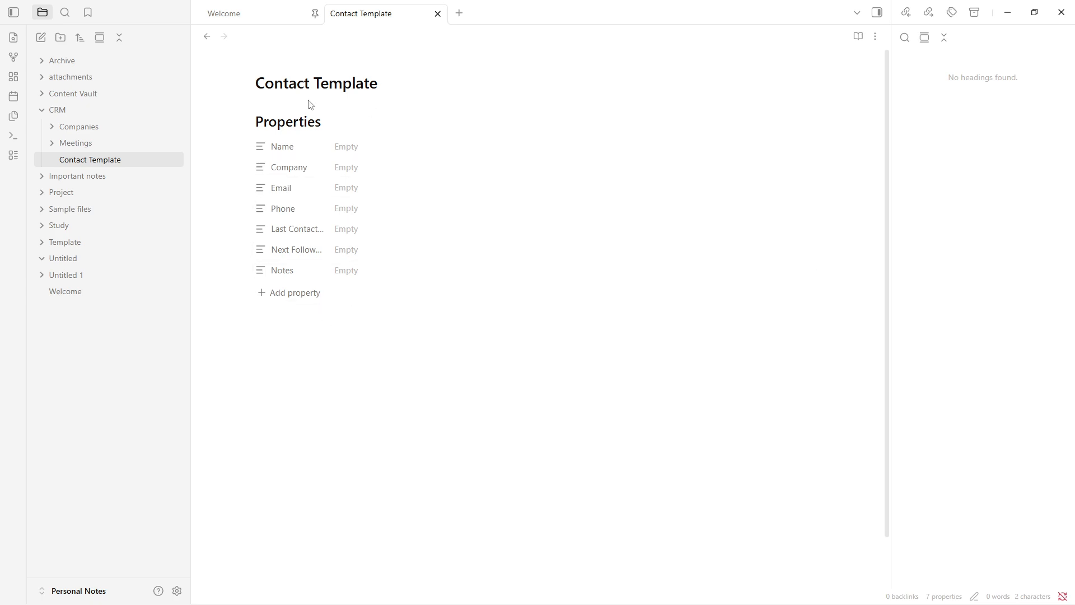
right_click(300, 127)
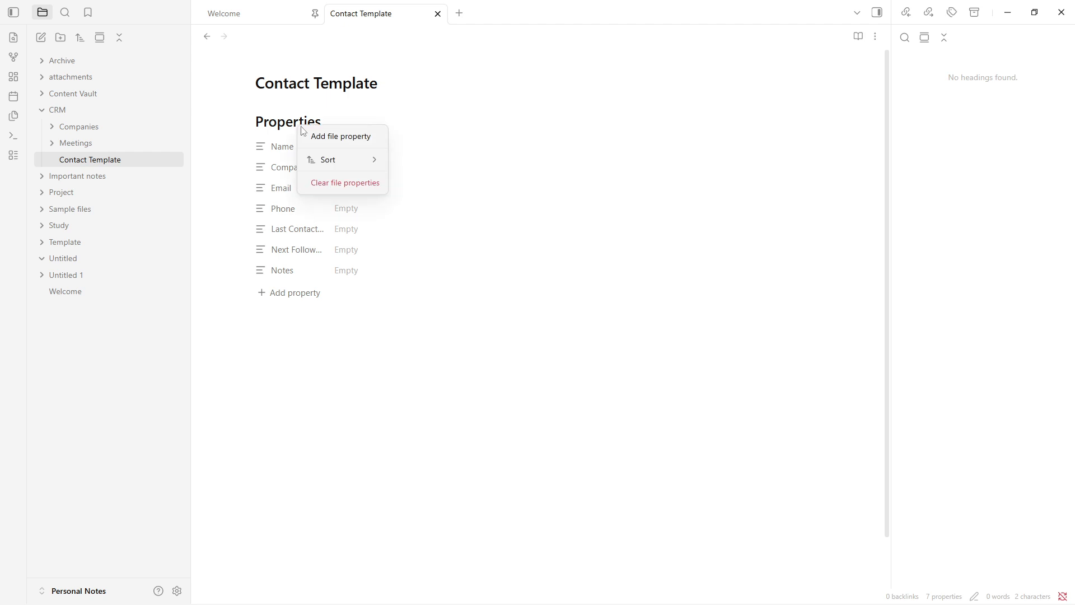
left_click(342, 181)
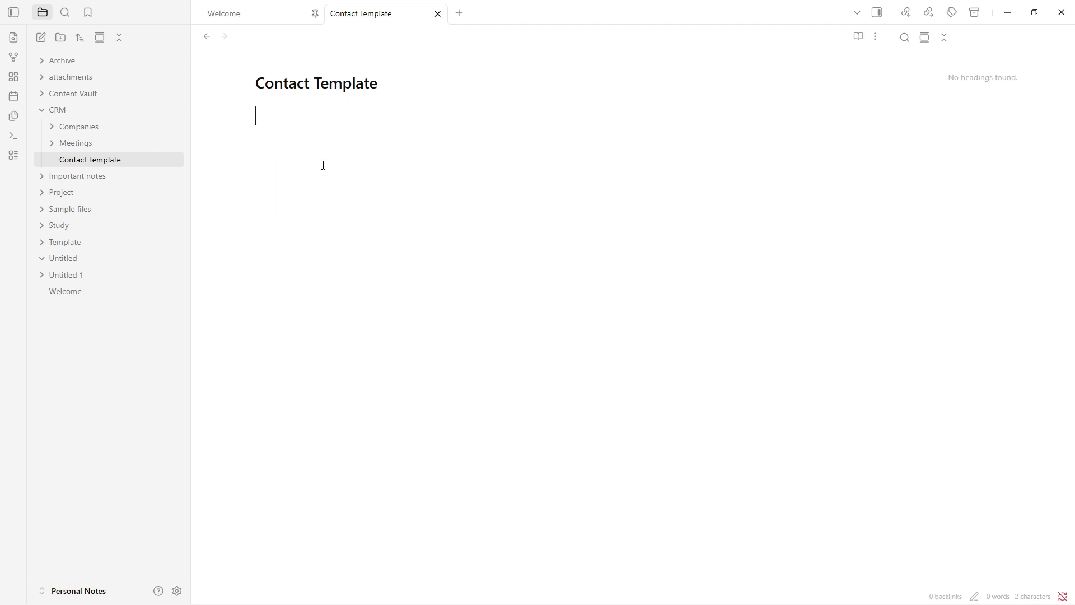
Step: Fill the note with a sample contact's properties, #client and #lead tags, Background Info, Interaction History and a pricing quote follow-up task
key("ctrl+z")
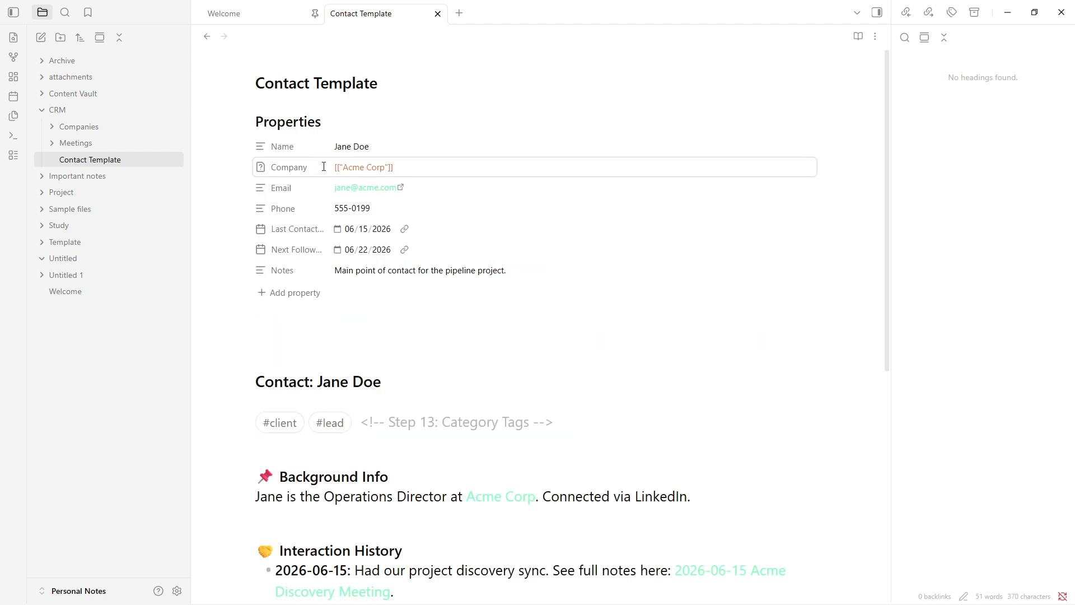
scroll(406, 275, "down", 7)
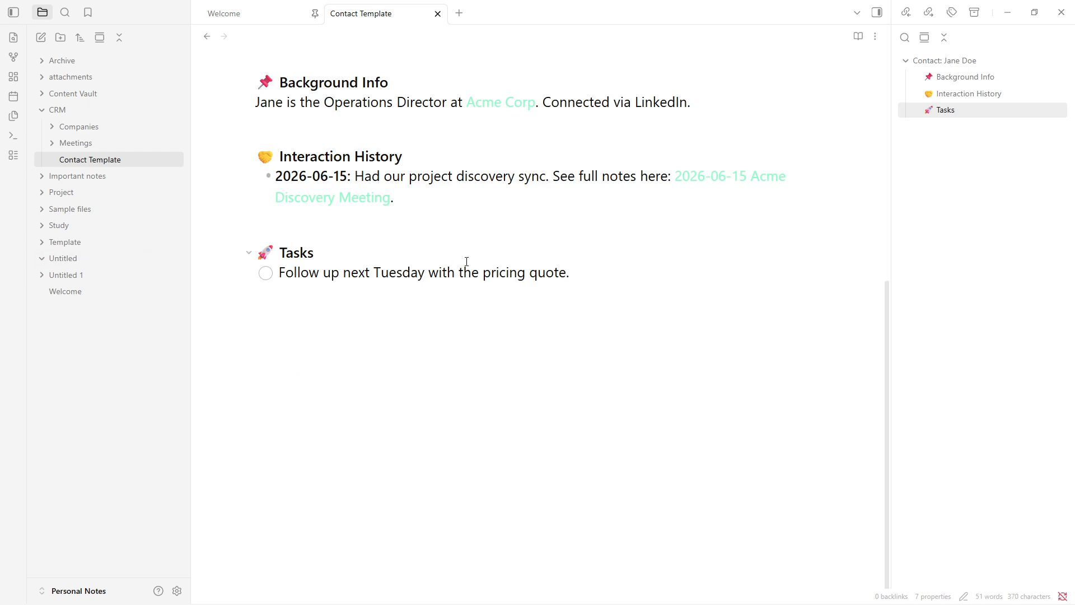
Step: Add a CRM Dashboard below Tasks with Quick Links to the Contacts, Companies and Meetings folders, Key Contacts and Upcoming Follow-Ups
left_click(509, 272)
key("Return")
key("Return")
key("Return")
type("CRM Dashboard Quick Links View All Contacts Folder View All Companies Folder View All Meetings Folder Key Contacts Jane Doe - Acme Corp (#client) Upcoming Follow-Ups Follow up with Jane Doe next Tuesday")
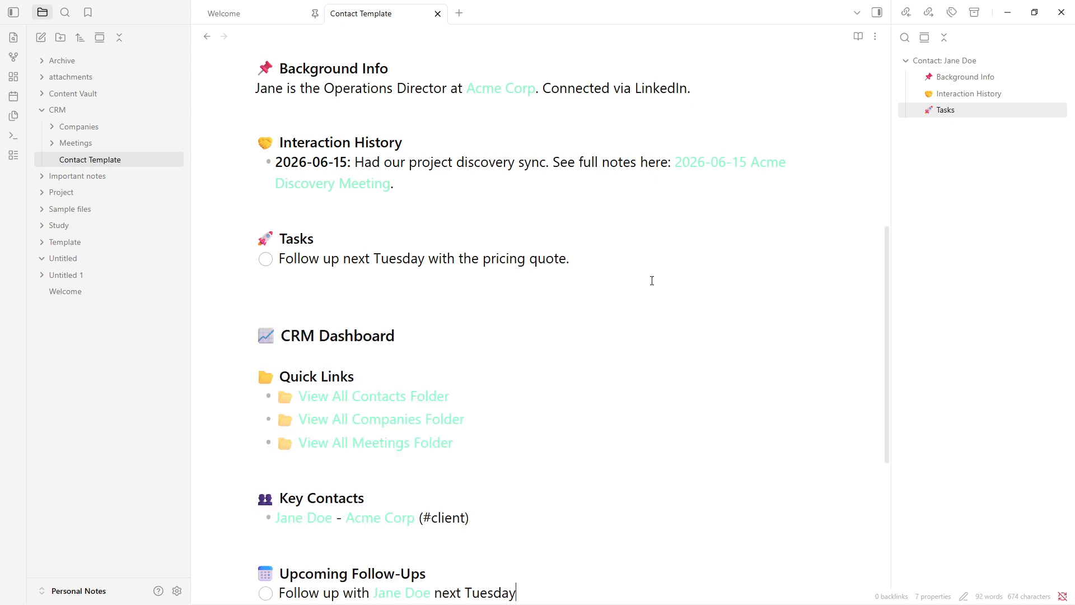
Step: Examine the dashboard's quick links, key contacts and follow-ups, the category tags and the contact's properties
scroll(543, 301, "down", 4)
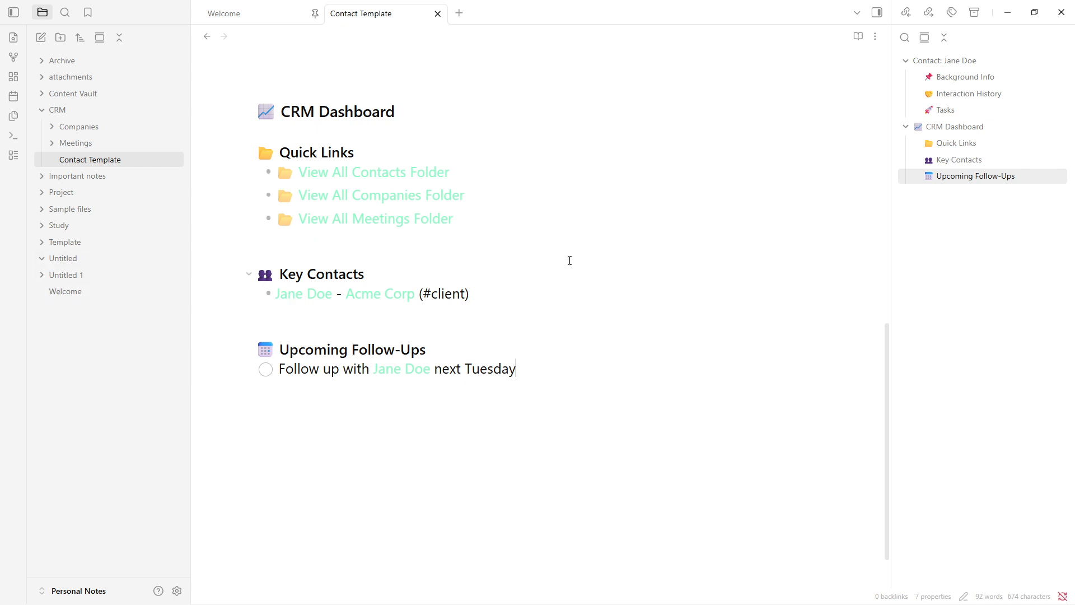
left_click(341, 292)
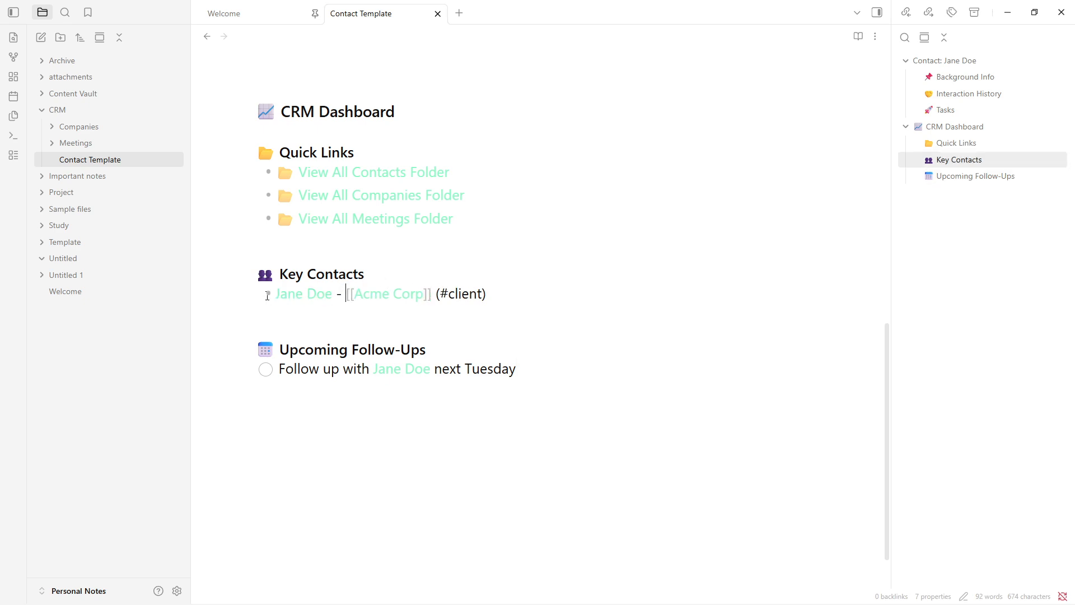
left_click(543, 287)
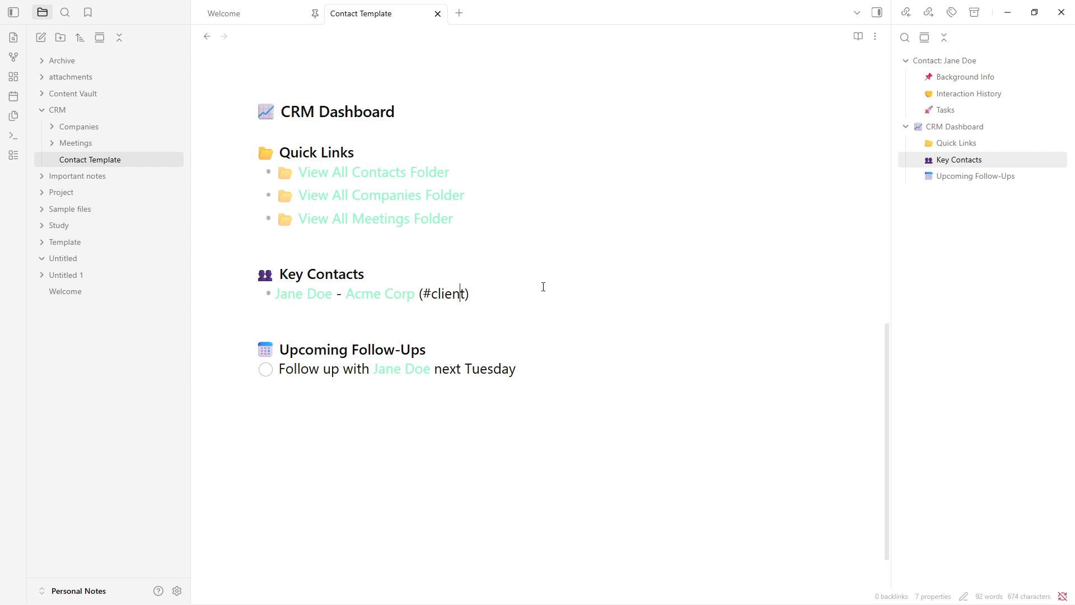
left_click(519, 374)
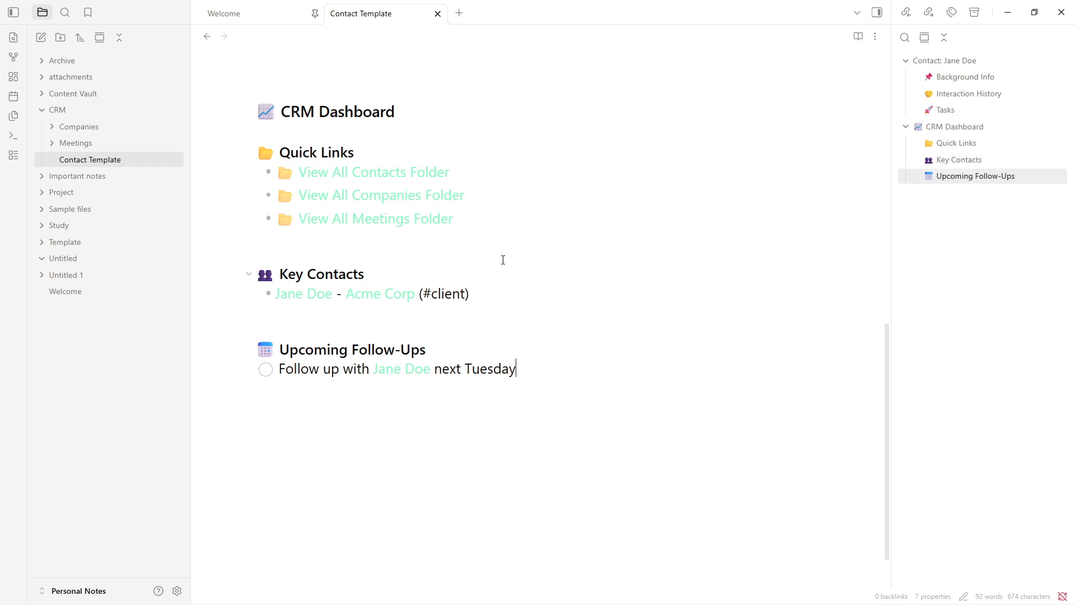
scroll(502, 260, "up", 8)
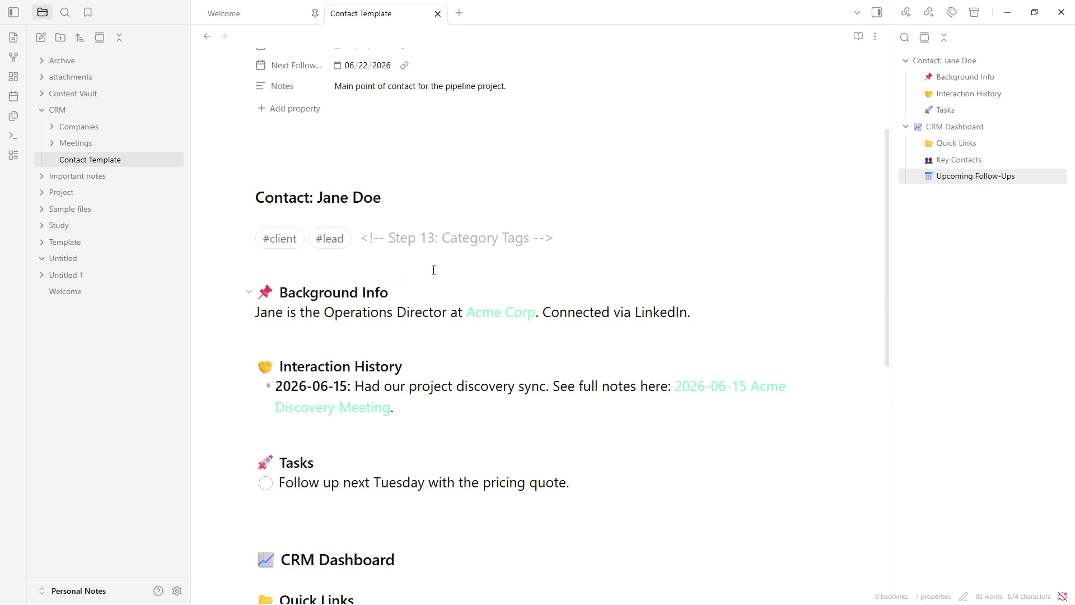
left_click(421, 239)
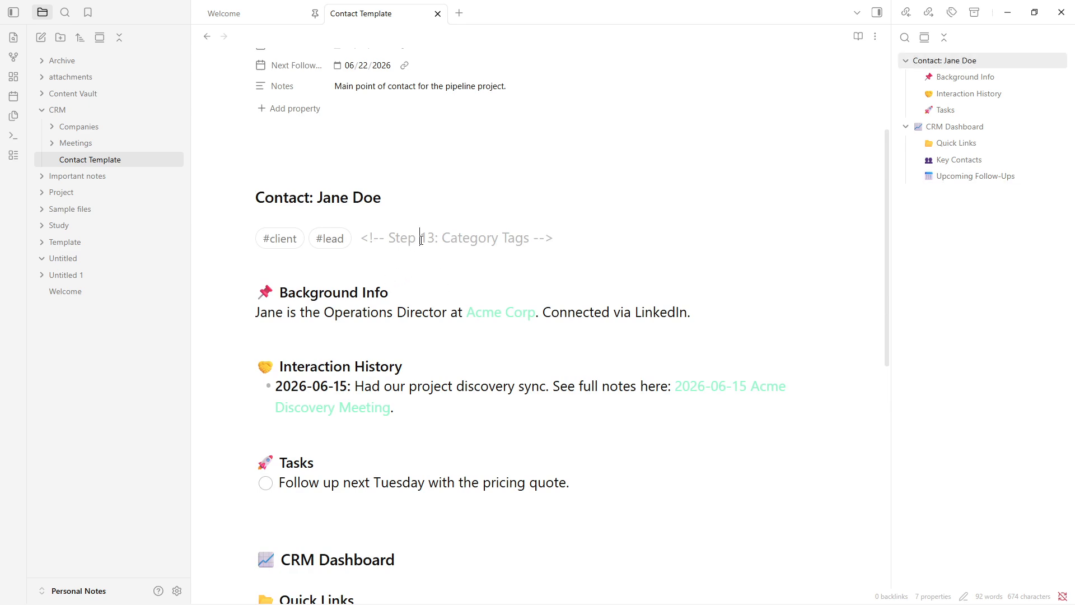
left_click(361, 240)
scroll(304, 178, "down", 8)
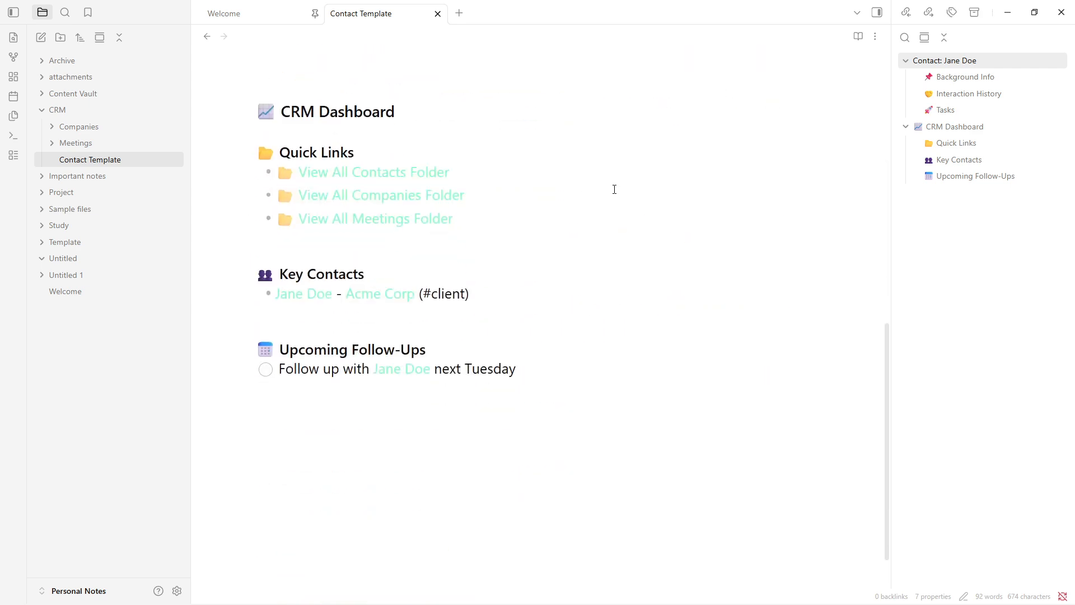
scroll(599, 187, "up", 4)
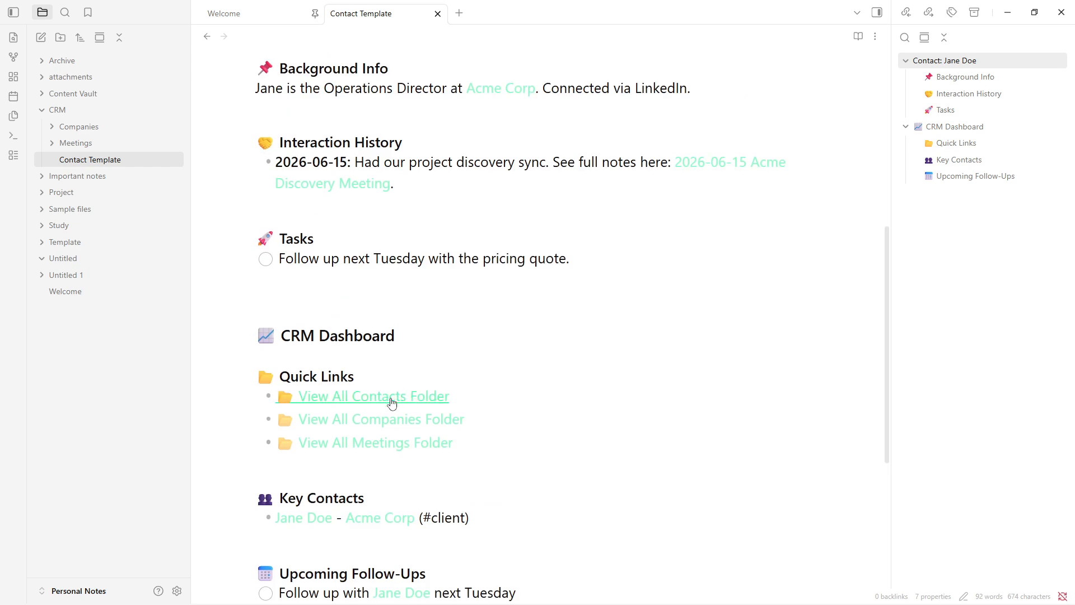
scroll(386, 257, "up", 6)
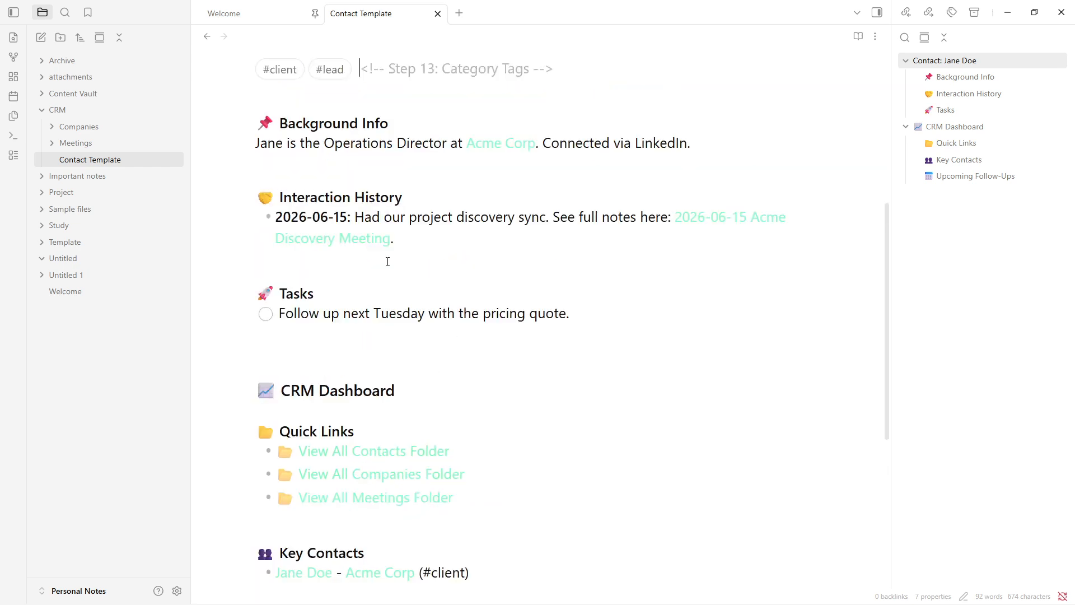
scroll(388, 250, "up", 2)
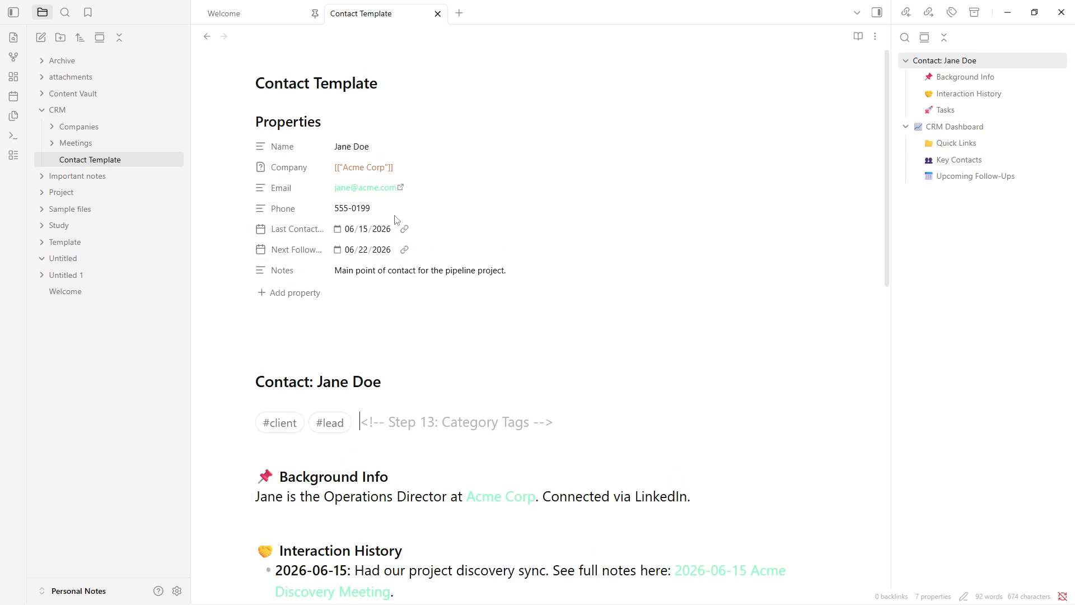